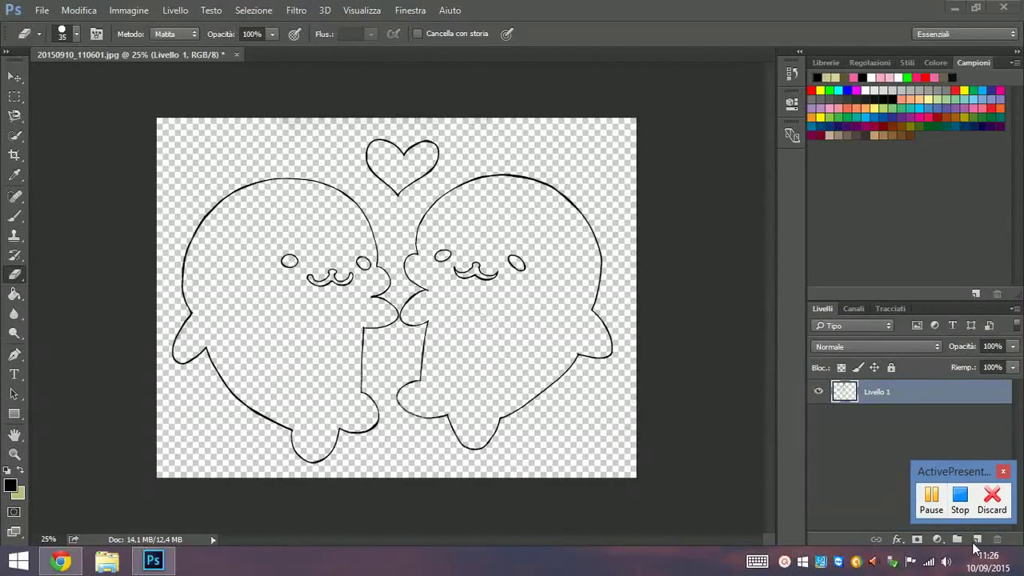
- Name the line-art layer 'Mamegoma MF' in Multiply mode and pick light cyan as foreground colour
{"action": "left_click", "coordinate": [874, 346]}
{"action": "left_click", "coordinate": [896, 400]}
{"action": "type", "text": "MF"}
{"action": "left_click", "coordinate": [918, 272]}
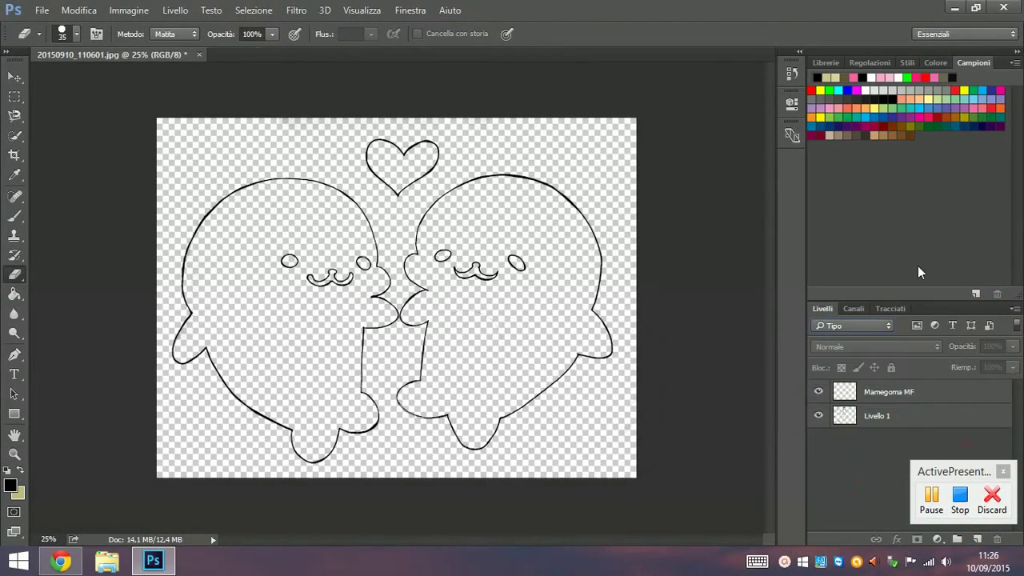
{"action": "left_click", "coordinate": [872, 416]}
{"action": "left_click", "coordinate": [888, 392]}
{"action": "left_click", "coordinate": [11, 486]}
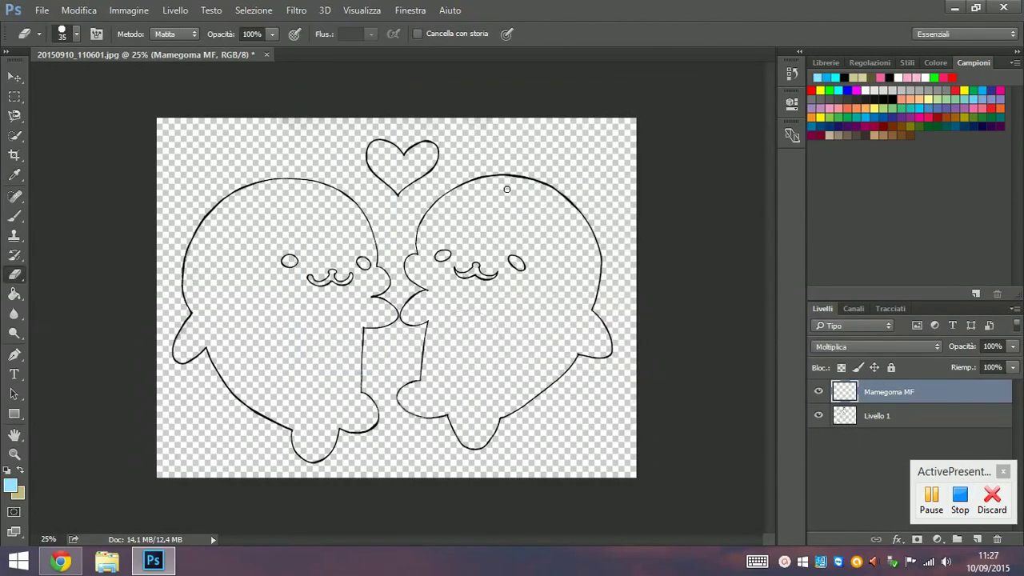
{"action": "key", "text": "Return"}
- Zoom in on the left seal and brush light blue inside its head outline
{"action": "key", "text": "e"}
{"action": "scroll", "coordinate": [507, 192], "scroll_direction": "up", "scroll_amount": 5}
{"action": "left_click_drag", "start_coordinate": [251, 216], "coordinate": [626, 230]}
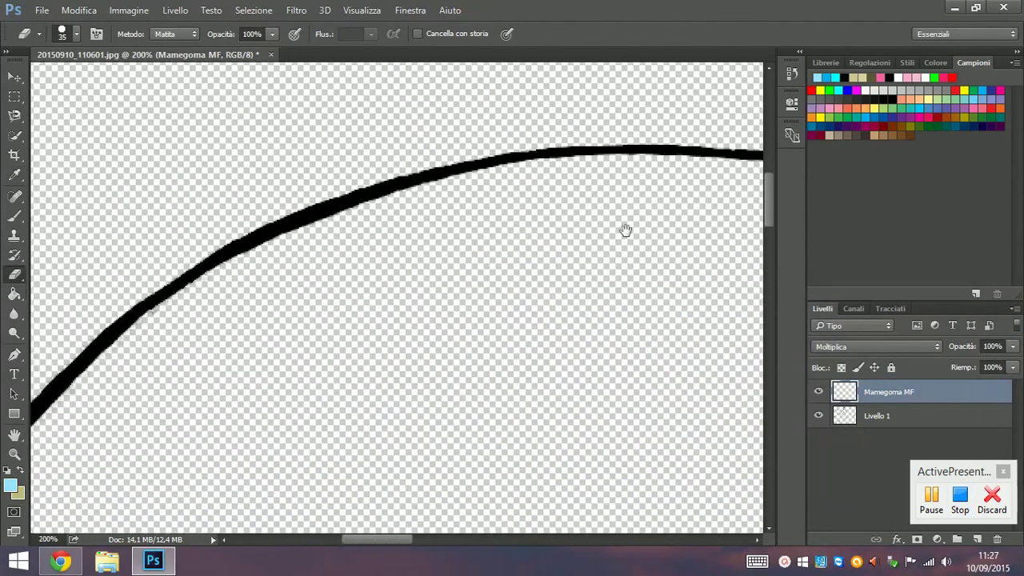
{"action": "key", "text": "b"}
{"action": "left_click_drag", "start_coordinate": [344, 244], "coordinate": [400, 218]}
{"action": "right_click", "coordinate": [403, 280]}
{"action": "key", "text": "Escape"}
{"action": "left_click_drag", "start_coordinate": [472, 232], "coordinate": [207, 280]}
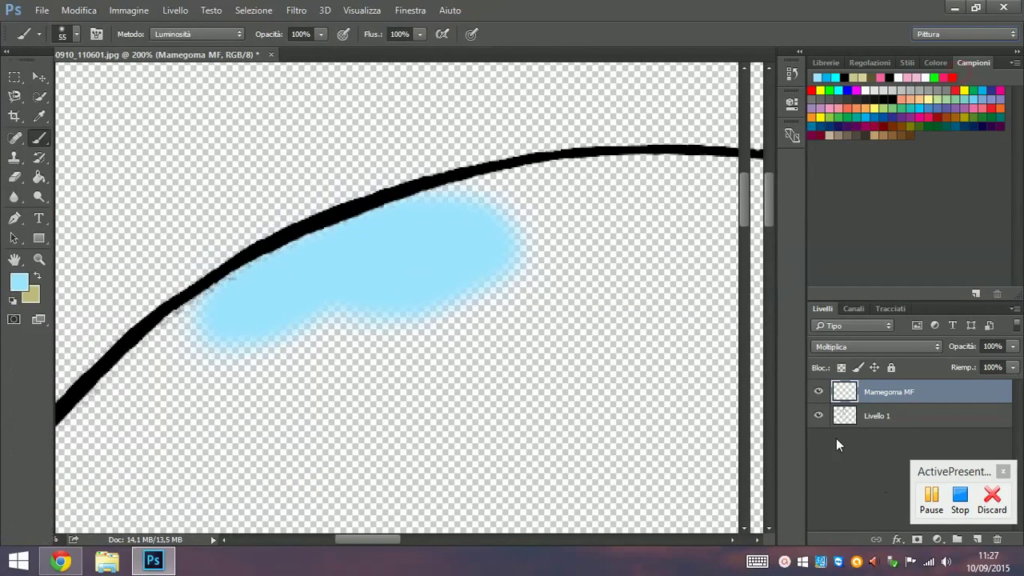
{"action": "left_click_drag", "start_coordinate": [480, 320], "coordinate": [513, 350]}
- Restore the Essentials workspace and brush light blue along the inside of the head outline
{"action": "left_click", "coordinate": [966, 33]}
{"action": "left_click", "coordinate": [952, 105]}
{"action": "mouse_move", "coordinate": [448, 320]}
{"action": "left_mouse_down"}
{"action": "mouse_move", "coordinate": [543, 250]}
{"action": "mouse_move", "coordinate": [448, 336]}
{"action": "left_mouse_up"}
{"action": "mouse_move", "coordinate": [336, 304]}
{"action": "left_mouse_down"}
{"action": "mouse_move", "coordinate": [240, 389]}
{"action": "mouse_move", "coordinate": [304, 487]}
{"action": "left_mouse_up"}
{"action": "mouse_move", "coordinate": [160, 264]}
{"action": "left_mouse_down"}
{"action": "mouse_move", "coordinate": [377, 247]}
{"action": "mouse_move", "coordinate": [708, 342]}
{"action": "left_mouse_up"}
{"action": "mouse_move", "coordinate": [560, 320]}
{"action": "left_mouse_down"}
{"action": "mouse_move", "coordinate": [211, 221]}
{"action": "mouse_move", "coordinate": [391, 224]}
{"action": "left_mouse_up"}
{"action": "mouse_move", "coordinate": [320, 120]}
{"action": "left_mouse_down"}
{"action": "mouse_move", "coordinate": [428, 251]}
{"action": "mouse_move", "coordinate": [333, 211]}
{"action": "mouse_move", "coordinate": [258, 122]}
{"action": "left_mouse_up"}
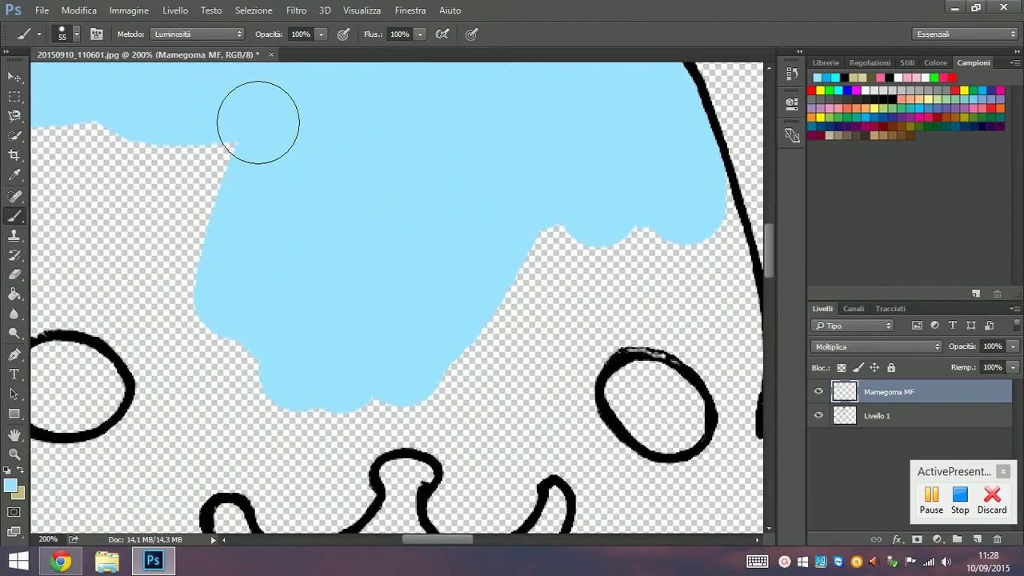
- Paint light blue over the face between the eyes and around the eye edge with a 12 px brush
{"action": "left_click_drag", "start_coordinate": [560, 321], "coordinate": [348, 204]}
{"action": "mouse_move", "coordinate": [348, 204]}
{"action": "left_mouse_down"}
{"action": "mouse_move", "coordinate": [375, 231]}
{"action": "mouse_move", "coordinate": [320, 149]}
{"action": "mouse_move", "coordinate": [605, 85]}
{"action": "left_mouse_up"}
{"action": "left_click_drag", "start_coordinate": [424, 240], "coordinate": [418, 336]}
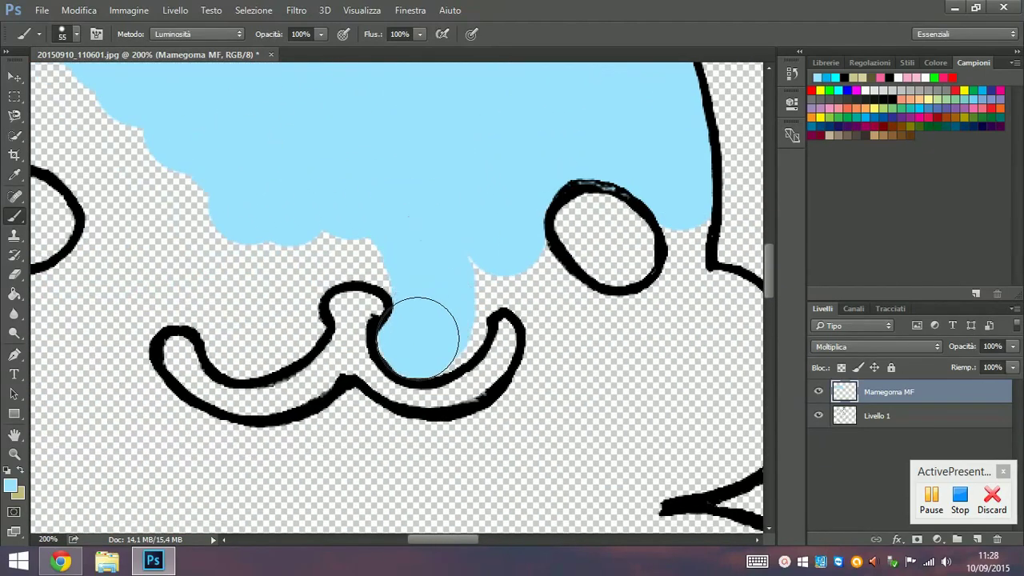
{"action": "left_click_drag", "start_coordinate": [396, 245], "coordinate": [262, 330]}
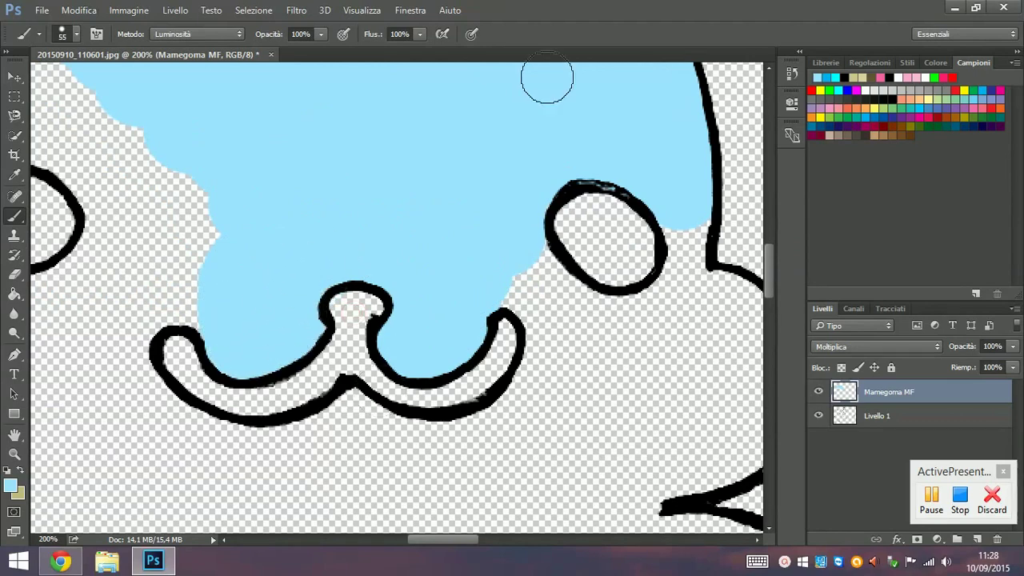
{"action": "right_click", "coordinate": [284, 245]}
{"action": "type", "text": "12"}
{"action": "key", "text": "Return"}
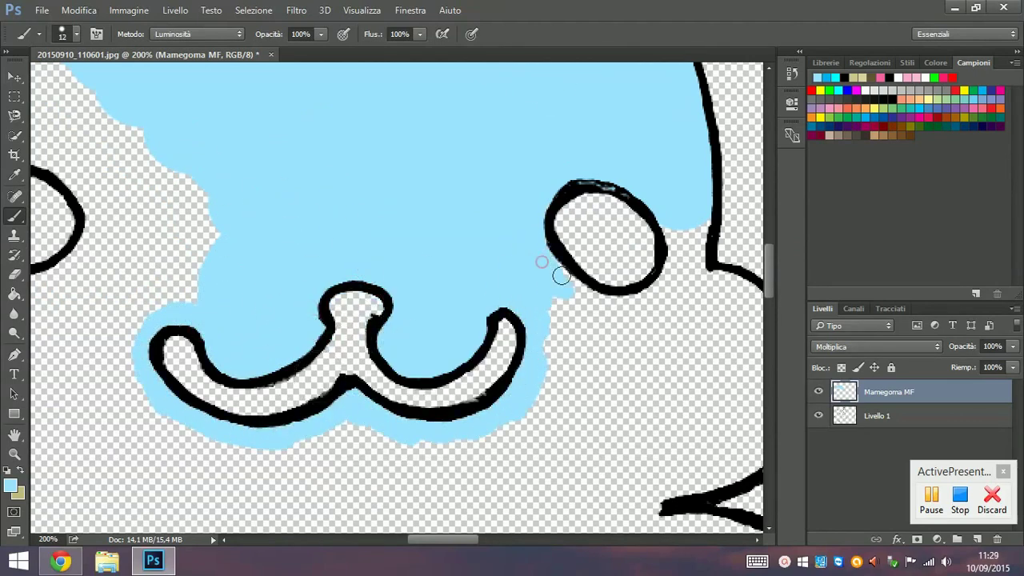
{"action": "left_click_drag", "start_coordinate": [305, 203], "coordinate": [681, 250]}
{"action": "mouse_move", "coordinate": [377, 206]}
{"action": "left_mouse_down"}
{"action": "mouse_move", "coordinate": [322, 256]}
{"action": "mouse_move", "coordinate": [328, 123]}
{"action": "left_mouse_up"}
- With a 46 px brush, paint light blue beside the cheek, under the mouth and around the left eye
{"action": "right_click", "coordinate": [503, 274]}
{"action": "type", "text": "46"}
{"action": "key", "text": "Return"}
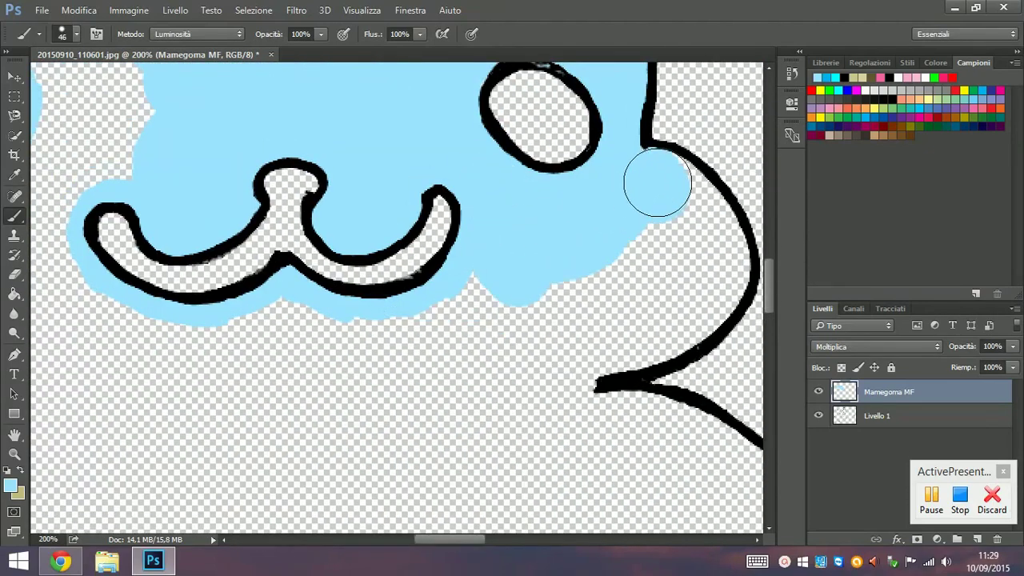
{"action": "mouse_move", "coordinate": [656, 183]}
{"action": "left_mouse_down"}
{"action": "mouse_move", "coordinate": [647, 332]}
{"action": "mouse_move", "coordinate": [275, 331]}
{"action": "mouse_move", "coordinate": [104, 401]}
{"action": "left_mouse_up"}
{"action": "left_click_drag", "start_coordinate": [104, 384], "coordinate": [554, 496]}
{"action": "left_click_drag", "start_coordinate": [464, 320], "coordinate": [383, 120]}
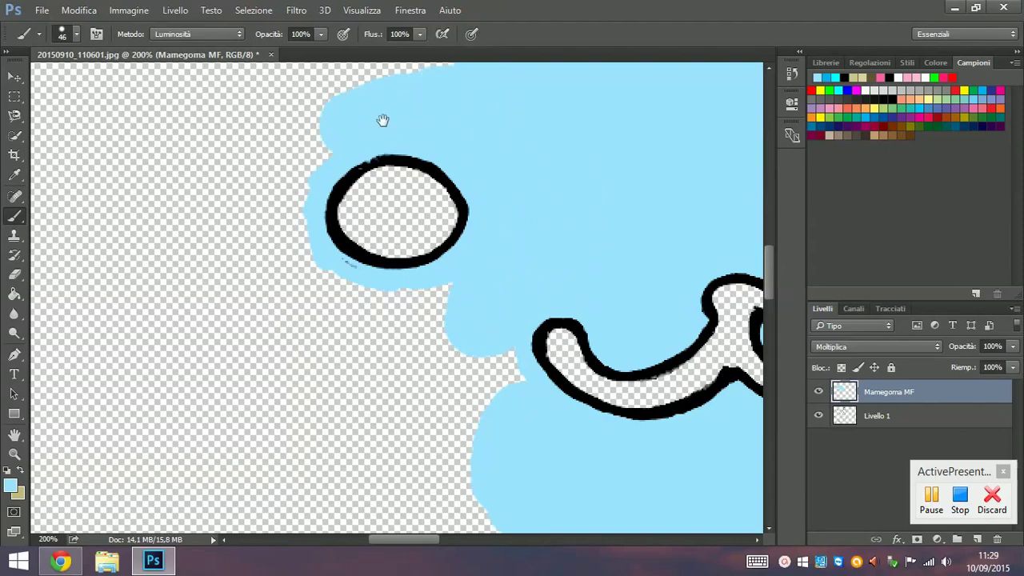
{"action": "left_click_drag", "start_coordinate": [347, 261], "coordinate": [255, 256]}
- With an 81 px brush, fill the large body areas and lower body with light blue
{"action": "right_click", "coordinate": [314, 299]}
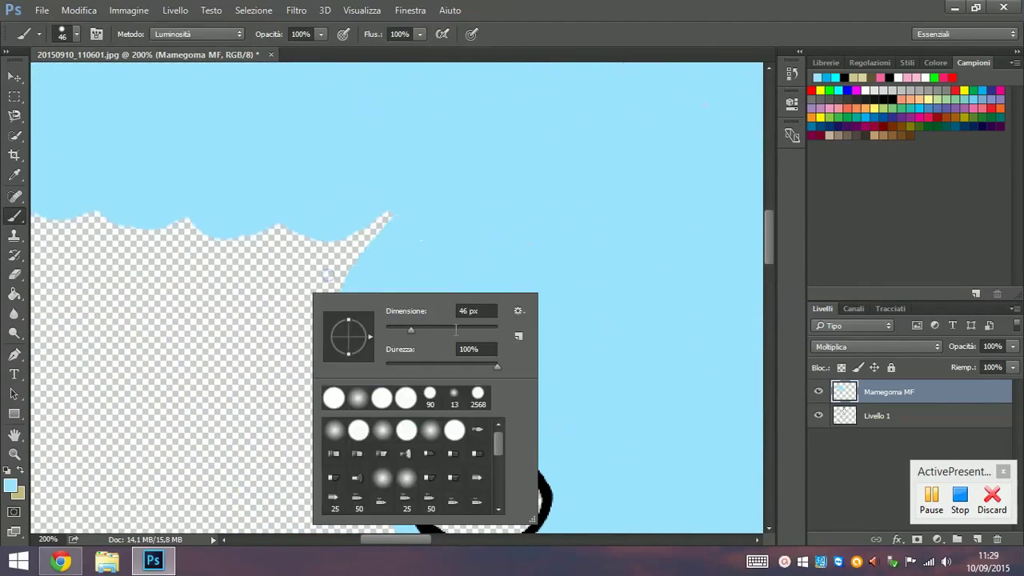
{"action": "type", "text": "81"}
{"action": "key", "text": "Return"}
{"action": "mouse_move", "coordinate": [160, 512]}
{"action": "left_mouse_down"}
{"action": "mouse_move", "coordinate": [226, 384]}
{"action": "mouse_move", "coordinate": [187, 195]}
{"action": "mouse_move", "coordinate": [536, 435]}
{"action": "mouse_move", "coordinate": [416, 281]}
{"action": "mouse_move", "coordinate": [597, 208]}
{"action": "mouse_move", "coordinate": [435, 270]}
{"action": "mouse_move", "coordinate": [370, 371]}
{"action": "mouse_move", "coordinate": [184, 286]}
{"action": "mouse_move", "coordinate": [403, 189]}
{"action": "mouse_move", "coordinate": [633, 256]}
{"action": "mouse_move", "coordinate": [219, 366]}
{"action": "mouse_move", "coordinate": [613, 195]}
{"action": "mouse_move", "coordinate": [296, 361]}
{"action": "mouse_move", "coordinate": [311, 142]}
{"action": "mouse_move", "coordinate": [560, 142]}
{"action": "mouse_move", "coordinate": [553, 247]}
{"action": "mouse_move", "coordinate": [266, 322]}
{"action": "mouse_move", "coordinate": [382, 201]}
{"action": "mouse_move", "coordinate": [315, 411]}
{"action": "mouse_move", "coordinate": [473, 211]}
{"action": "mouse_move", "coordinate": [338, 303]}
{"action": "mouse_move", "coordinate": [146, 228]}
{"action": "left_mouse_up"}
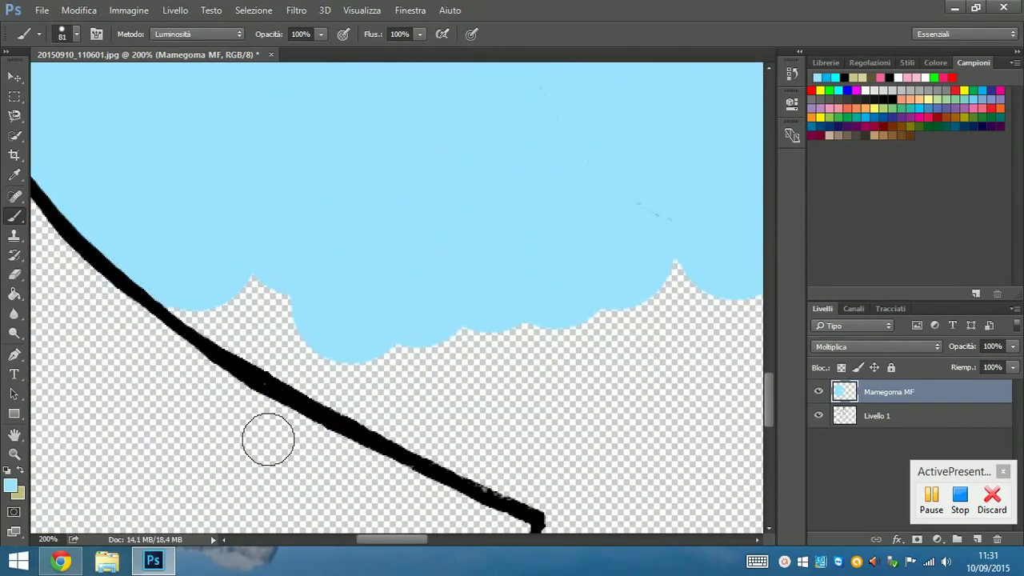
{"action": "mouse_move", "coordinate": [268, 440]}
{"action": "left_mouse_down"}
{"action": "mouse_move", "coordinate": [370, 368]}
{"action": "mouse_move", "coordinate": [263, 120]}
{"action": "mouse_move", "coordinate": [243, 237]}
{"action": "mouse_move", "coordinate": [325, 372]}
{"action": "mouse_move", "coordinate": [481, 201]}
{"action": "mouse_move", "coordinate": [274, 283]}
{"action": "mouse_move", "coordinate": [370, 183]}
{"action": "mouse_move", "coordinate": [467, 166]}
{"action": "left_mouse_up"}
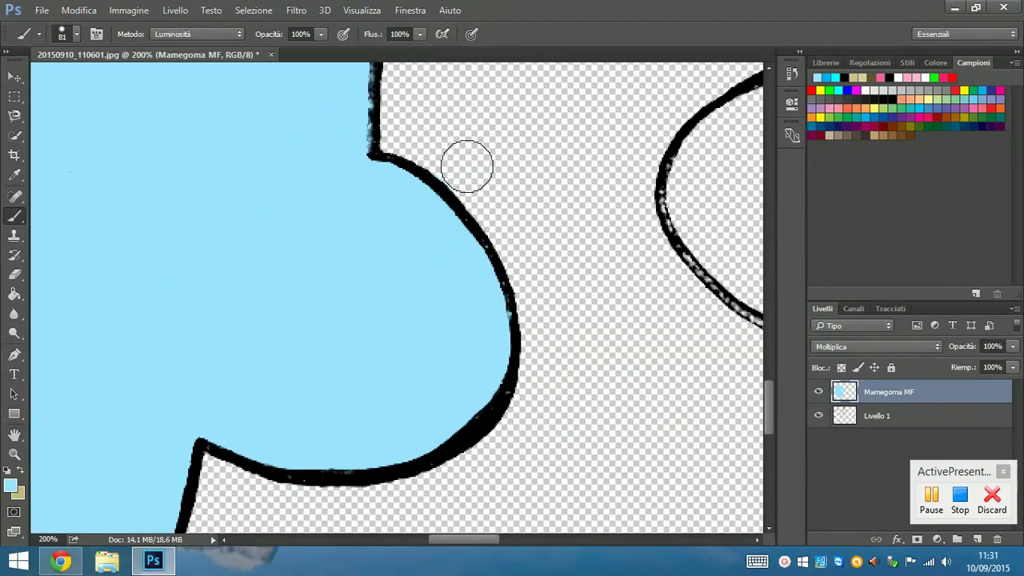
{"action": "left_click_drag", "start_coordinate": [217, 128], "coordinate": [574, 317]}
{"action": "key", "text": "alt+bracketleft"}
- Erase the stray blue speckles on Livello 1 near the flipper, then return to Mamegoma MF
{"action": "key", "text": "e"}
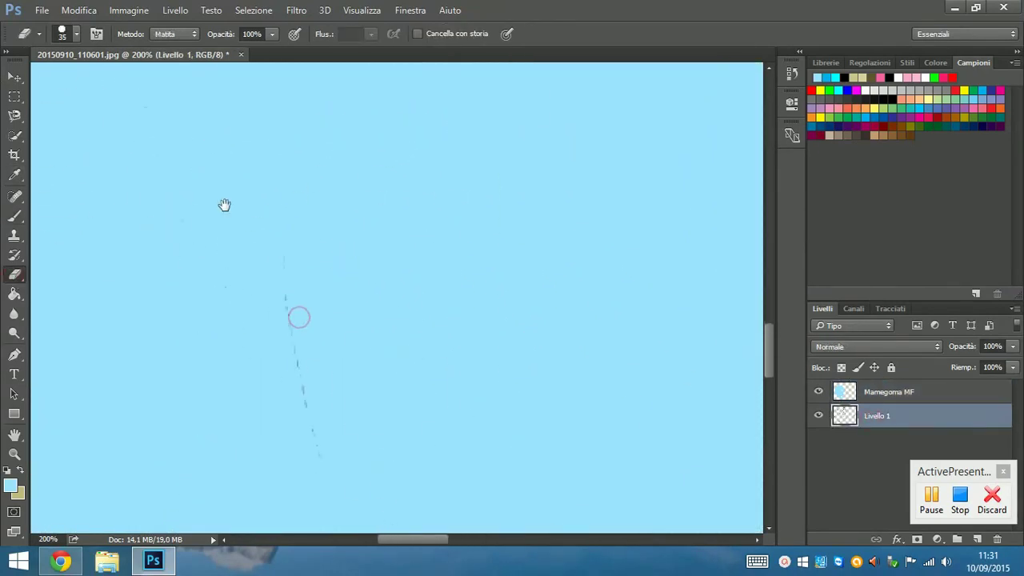
{"action": "left_click_drag", "start_coordinate": [297, 315], "coordinate": [369, 202]}
{"action": "left_click_drag", "start_coordinate": [392, 330], "coordinate": [400, 156]}
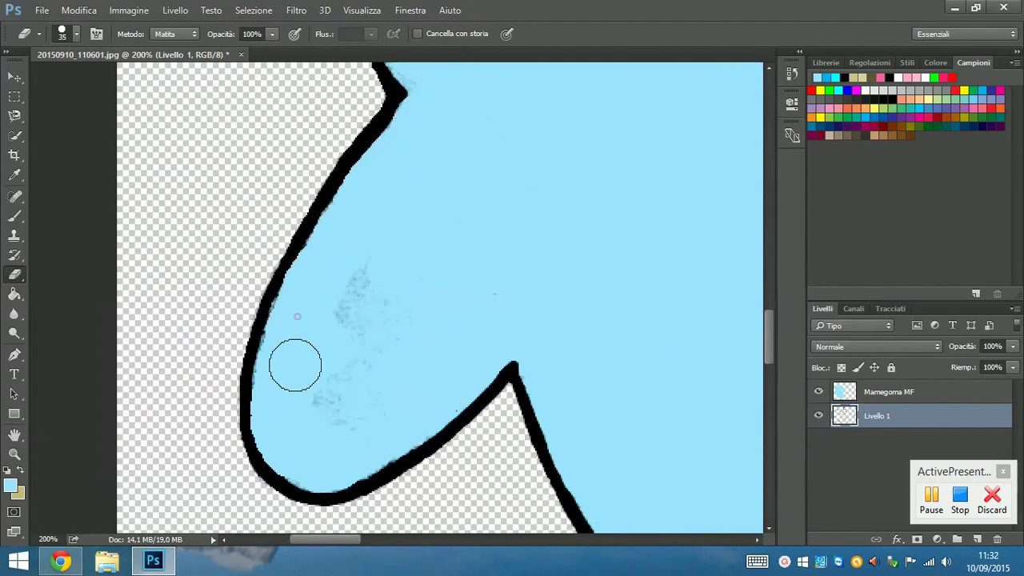
{"action": "mouse_move", "coordinate": [439, 341]}
{"action": "left_mouse_down"}
{"action": "mouse_move", "coordinate": [320, 213]}
{"action": "mouse_move", "coordinate": [270, 418]}
{"action": "mouse_move", "coordinate": [430, 402]}
{"action": "mouse_move", "coordinate": [283, 295]}
{"action": "mouse_move", "coordinate": [273, 329]}
{"action": "mouse_move", "coordinate": [413, 342]}
{"action": "mouse_move", "coordinate": [284, 421]}
{"action": "mouse_move", "coordinate": [441, 443]}
{"action": "mouse_move", "coordinate": [192, 160]}
{"action": "mouse_move", "coordinate": [80, 208]}
{"action": "left_mouse_up"}
{"action": "key", "text": "alt+bracketright"}
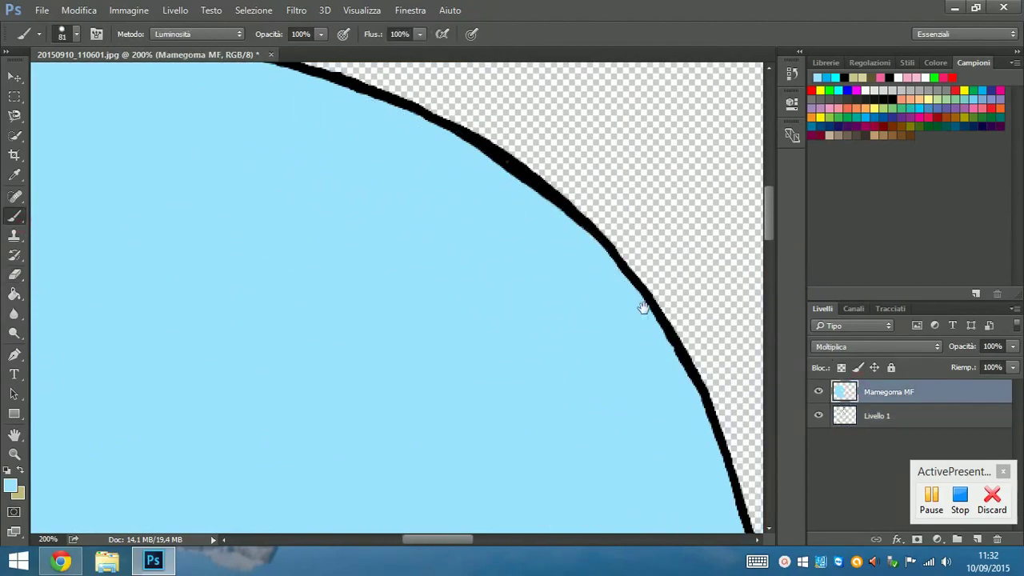
{"action": "left_click_drag", "start_coordinate": [644, 309], "coordinate": [890, 177]}
- Set the foreground to pink #ffb4d6 and paint pink along the right seal's lower edge, undoing misplaced strokes
{"action": "left_click", "coordinate": [11, 484]}
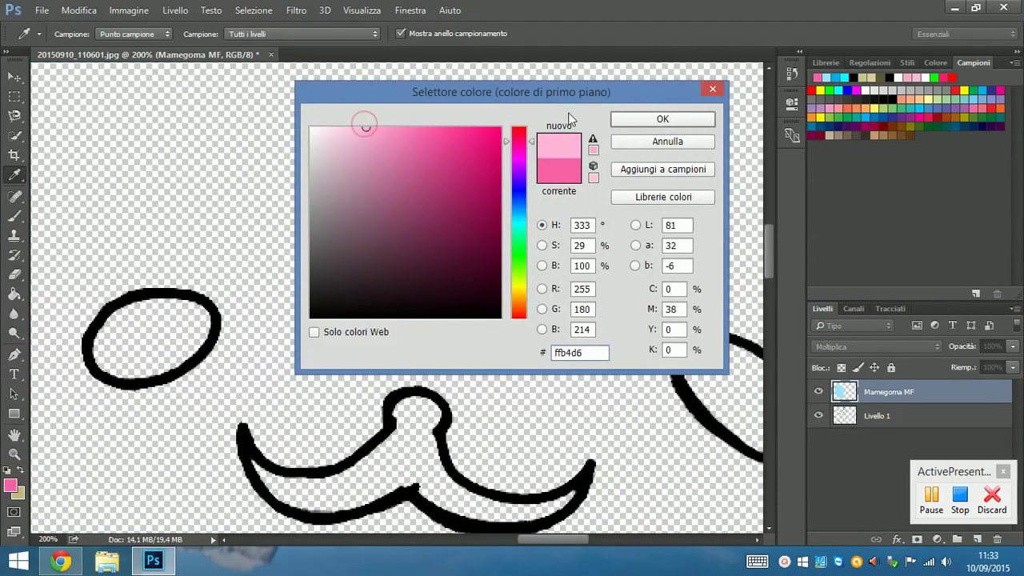
{"action": "left_click", "coordinate": [662, 118]}
{"action": "left_click_drag", "start_coordinate": [496, 160], "coordinate": [512, 384]}
{"action": "key", "text": "ctrl+alt+z"}
{"action": "key", "text": "ctrl+alt+z"}
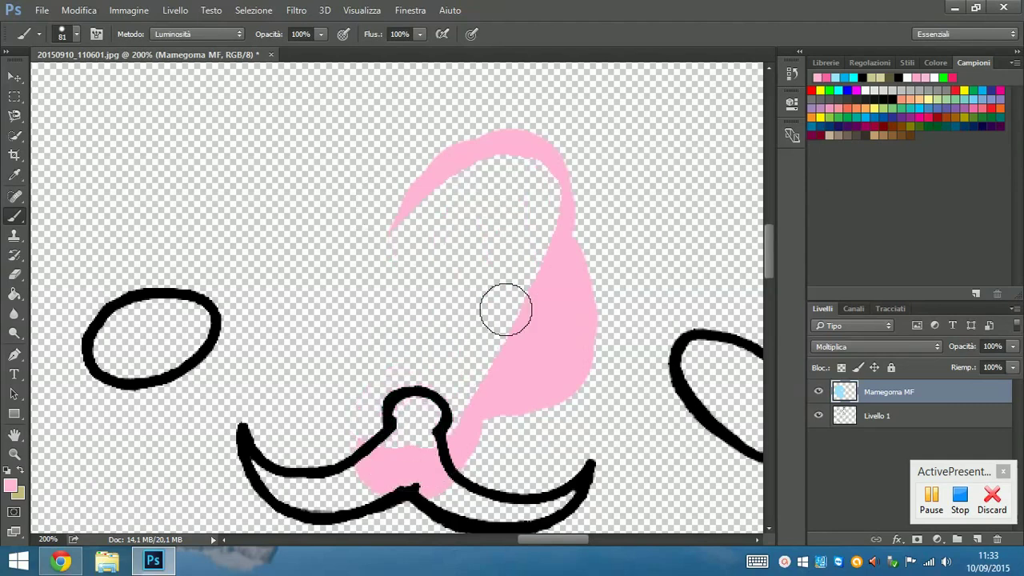
{"action": "key", "text": "ctrl+alt+z"}
{"action": "key", "text": "ctrl+alt+z"}
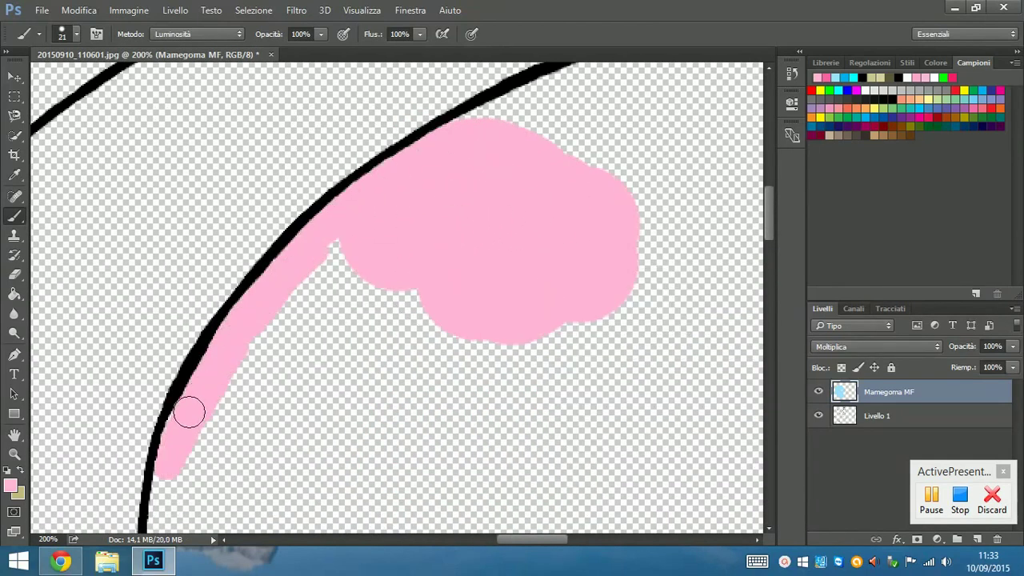
{"action": "left_click_drag", "start_coordinate": [189, 412], "coordinate": [520, 446]}
- Brush pink inside the right seal's head outline along the top of the head
{"action": "scroll", "coordinate": [519, 446], "scroll_direction": "right", "scroll_amount": 5}
{"action": "left_click_drag", "start_coordinate": [592, 148], "coordinate": [528, 144]}
{"action": "left_click_drag", "start_coordinate": [574, 290], "coordinate": [150, 298]}
{"action": "left_click_drag", "start_coordinate": [169, 164], "coordinate": [412, 204]}
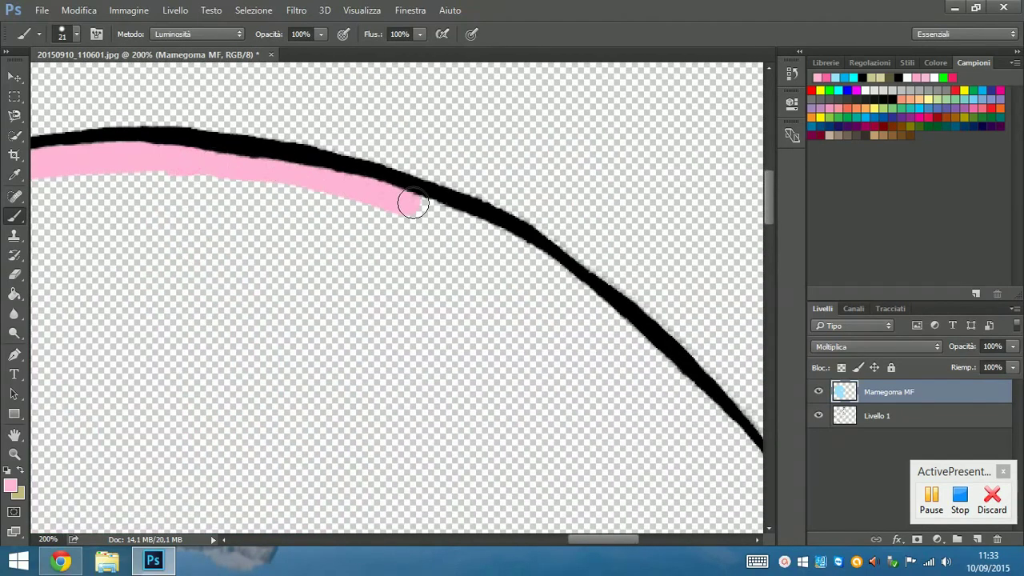
{"action": "left_click_drag", "start_coordinate": [623, 337], "coordinate": [492, 218]}
{"action": "left_click_drag", "start_coordinate": [598, 395], "coordinate": [594, 313]}
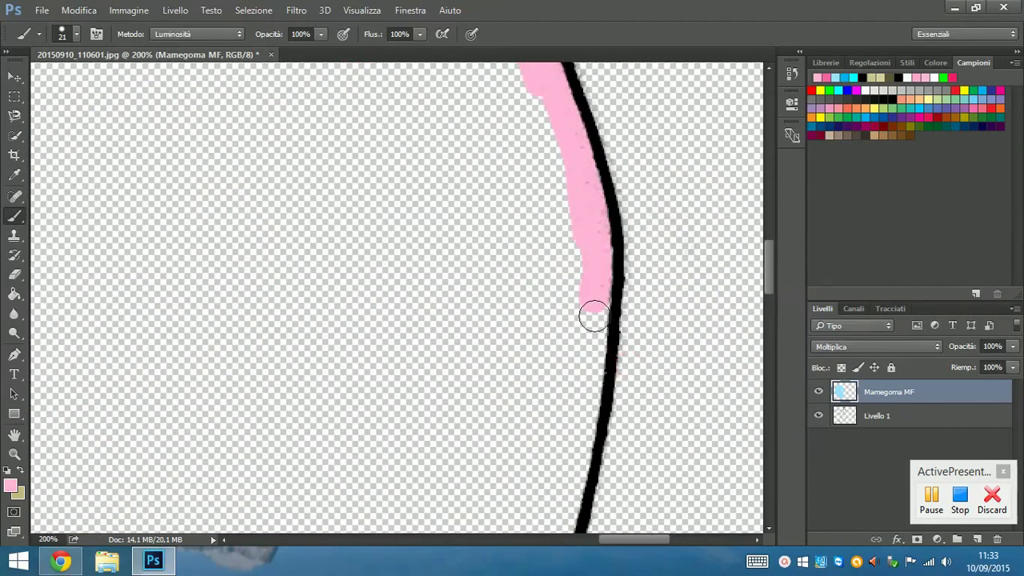
{"action": "left_click_drag", "start_coordinate": [570, 195], "coordinate": [632, 95]}
- Paint pink along the flipper outline and fill the U-shaped curve
{"action": "left_click_drag", "start_coordinate": [598, 411], "coordinate": [348, 215]}
{"action": "left_click_drag", "start_coordinate": [377, 136], "coordinate": [504, 348]}
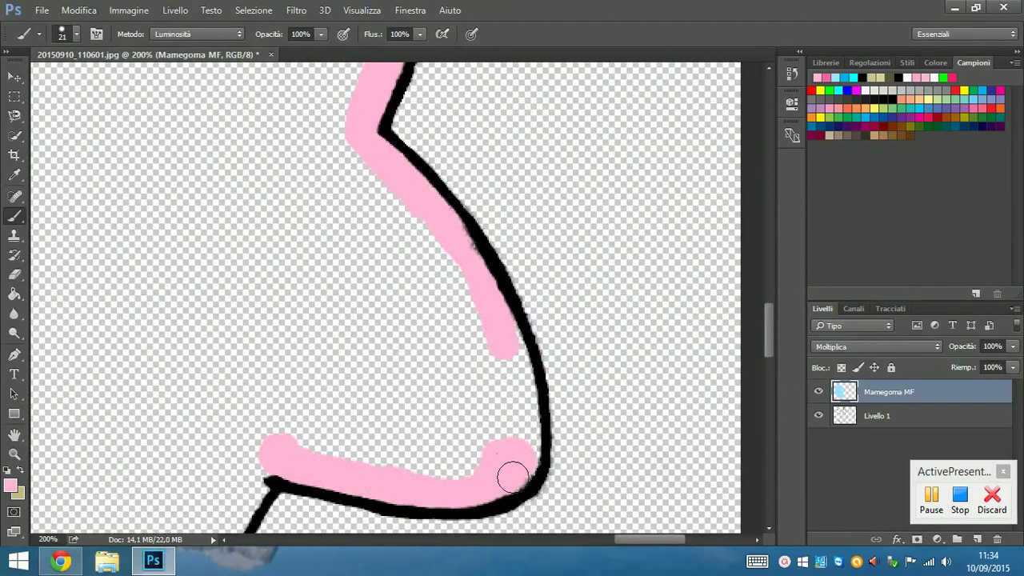
{"action": "left_click_drag", "start_coordinate": [513, 477], "coordinate": [506, 340]}
{"action": "mouse_move", "coordinate": [490, 400]}
{"action": "left_mouse_down"}
{"action": "mouse_move", "coordinate": [502, 217]}
{"action": "mouse_move", "coordinate": [628, 212]}
{"action": "left_mouse_up"}
{"action": "left_click_drag", "start_coordinate": [408, 290], "coordinate": [589, 156]}
{"action": "mouse_move", "coordinate": [589, 156]}
{"action": "left_mouse_down"}
{"action": "mouse_move", "coordinate": [344, 402]}
{"action": "mouse_move", "coordinate": [522, 233]}
{"action": "left_mouse_up"}
{"action": "left_click_drag", "start_coordinate": [224, 336], "coordinate": [548, 140]}
{"action": "mouse_move", "coordinate": [232, 112]}
{"action": "left_mouse_down"}
{"action": "mouse_move", "coordinate": [283, 155]}
{"action": "mouse_move", "coordinate": [320, 268]}
{"action": "mouse_move", "coordinate": [485, 304]}
{"action": "mouse_move", "coordinate": [589, 279]}
{"action": "mouse_move", "coordinate": [960, 507]}
{"action": "left_mouse_up"}
- Enlarge the brush to 73 px and fill the curve, corner and middle of the body with pink
{"action": "key", "text": "]"}
{"action": "key", "text": "]"}
{"action": "key", "text": "]"}
{"action": "mouse_move", "coordinate": [448, 152]}
{"action": "left_mouse_down"}
{"action": "mouse_move", "coordinate": [263, 200]}
{"action": "mouse_move", "coordinate": [646, 315]}
{"action": "left_mouse_up"}
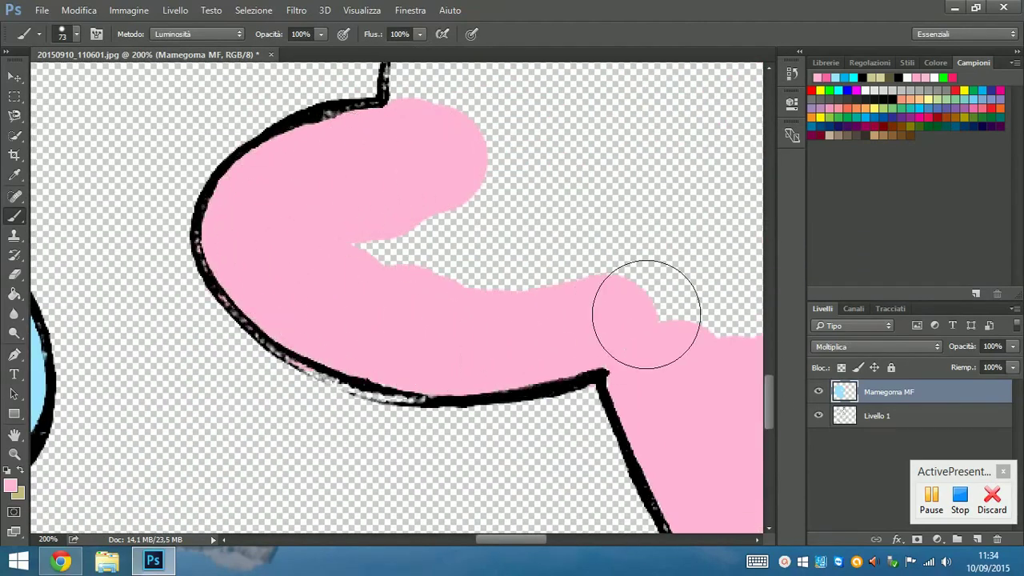
{"action": "mouse_move", "coordinate": [302, 402]}
{"action": "left_mouse_down"}
{"action": "mouse_move", "coordinate": [293, 366]}
{"action": "mouse_move", "coordinate": [494, 377]}
{"action": "mouse_move", "coordinate": [99, 240]}
{"action": "mouse_move", "coordinate": [357, 294]}
{"action": "mouse_move", "coordinate": [693, 228]}
{"action": "mouse_move", "coordinate": [179, 338]}
{"action": "mouse_move", "coordinate": [427, 121]}
{"action": "mouse_move", "coordinate": [446, 229]}
{"action": "mouse_move", "coordinate": [386, 345]}
{"action": "mouse_move", "coordinate": [417, 309]}
{"action": "mouse_move", "coordinate": [354, 263]}
{"action": "mouse_move", "coordinate": [226, 389]}
{"action": "left_mouse_up"}
{"action": "left_click_drag", "start_coordinate": [256, 424], "coordinate": [308, 380]}
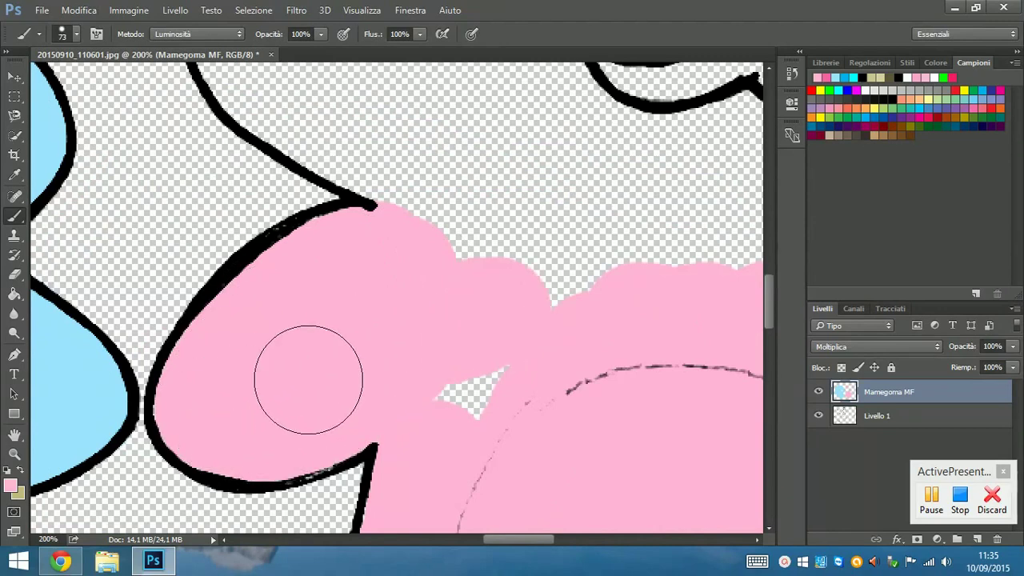
{"action": "left_click_drag", "start_coordinate": [322, 259], "coordinate": [282, 160]}
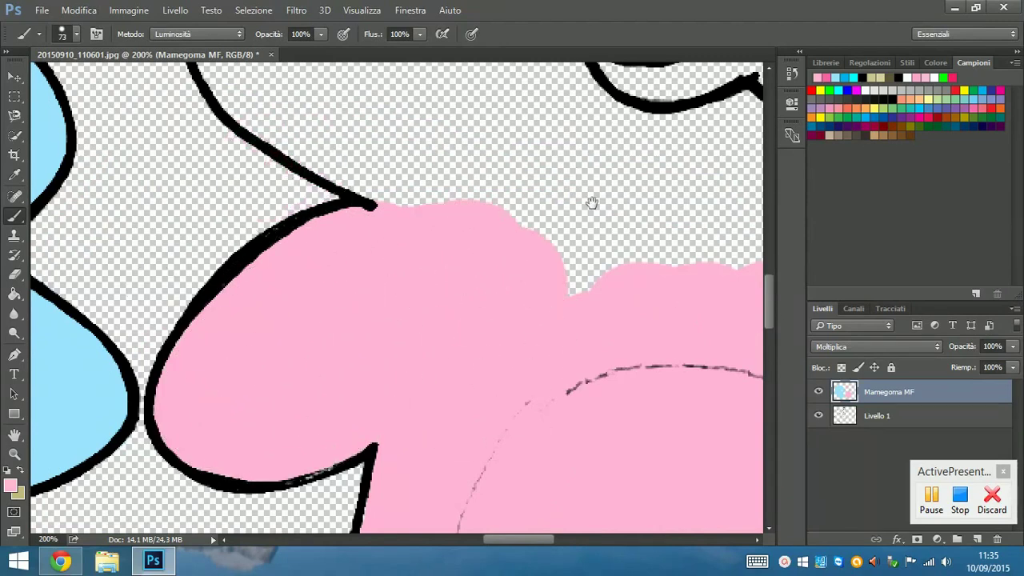
- Paint pink around the right seal's eye, across the lower face and below the muzzle
{"action": "left_click_drag", "start_coordinate": [592, 202], "coordinate": [488, 467]}
{"action": "right_click", "coordinate": [313, 325]}
{"action": "left_click_drag", "start_coordinate": [313, 320], "coordinate": [288, 320]}
{"action": "left_click_drag", "start_coordinate": [176, 209], "coordinate": [123, 248]}
{"action": "mouse_move", "coordinate": [214, 392]}
{"action": "left_mouse_down"}
{"action": "mouse_move", "coordinate": [291, 439]}
{"action": "mouse_move", "coordinate": [528, 481]}
{"action": "left_mouse_up"}
{"action": "left_click", "coordinate": [382, 107]}
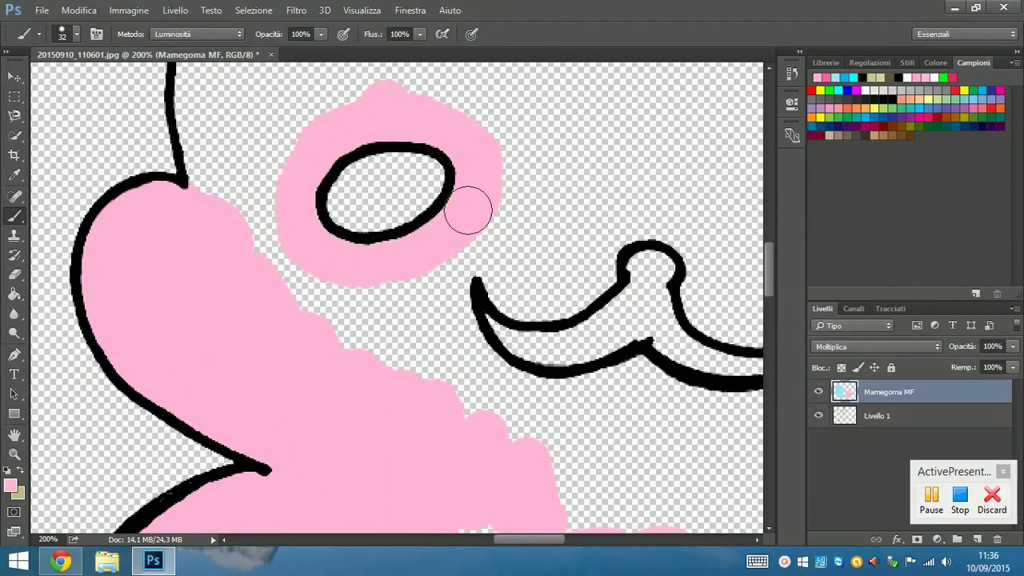
{"action": "left_click_drag", "start_coordinate": [378, 363], "coordinate": [130, 219]}
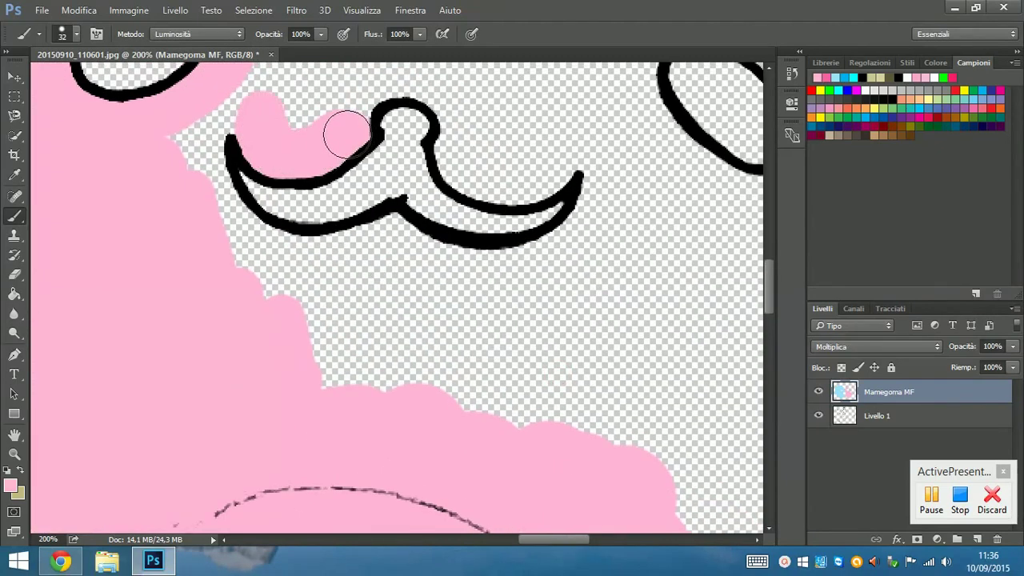
{"action": "mouse_move", "coordinate": [289, 270]}
{"action": "left_mouse_down"}
{"action": "mouse_move", "coordinate": [485, 270]}
{"action": "mouse_move", "coordinate": [659, 448]}
{"action": "left_mouse_up"}
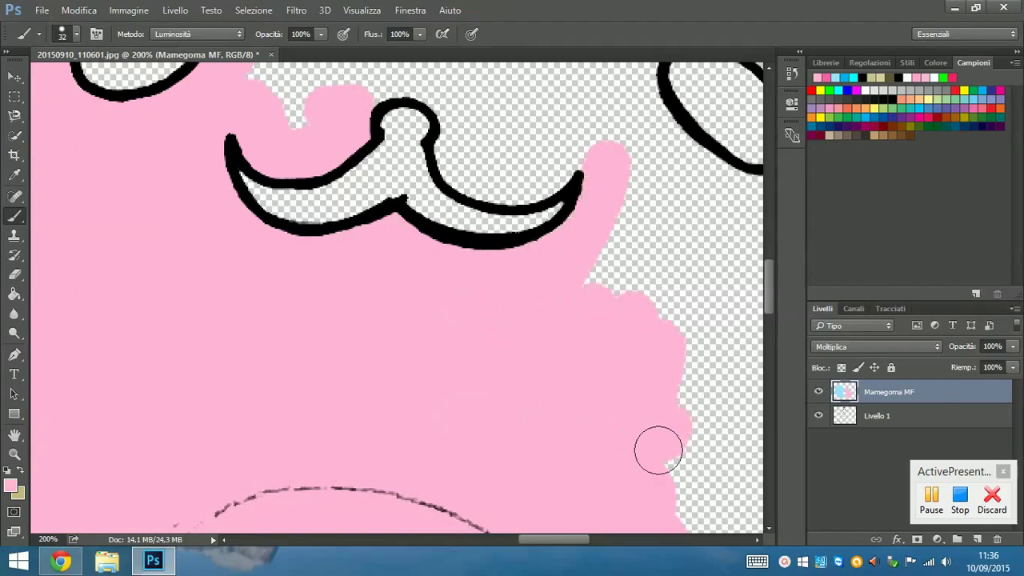
- Paint pink beside the muzzle and over the remaining body, then zoom out to the whole image
{"action": "left_click_drag", "start_coordinate": [389, 76], "coordinate": [264, 333]}
{"action": "mouse_move", "coordinate": [355, 430]}
{"action": "left_mouse_down"}
{"action": "mouse_move", "coordinate": [275, 144]}
{"action": "mouse_move", "coordinate": [160, 382]}
{"action": "mouse_move", "coordinate": [446, 359]}
{"action": "mouse_move", "coordinate": [285, 129]}
{"action": "left_mouse_up"}
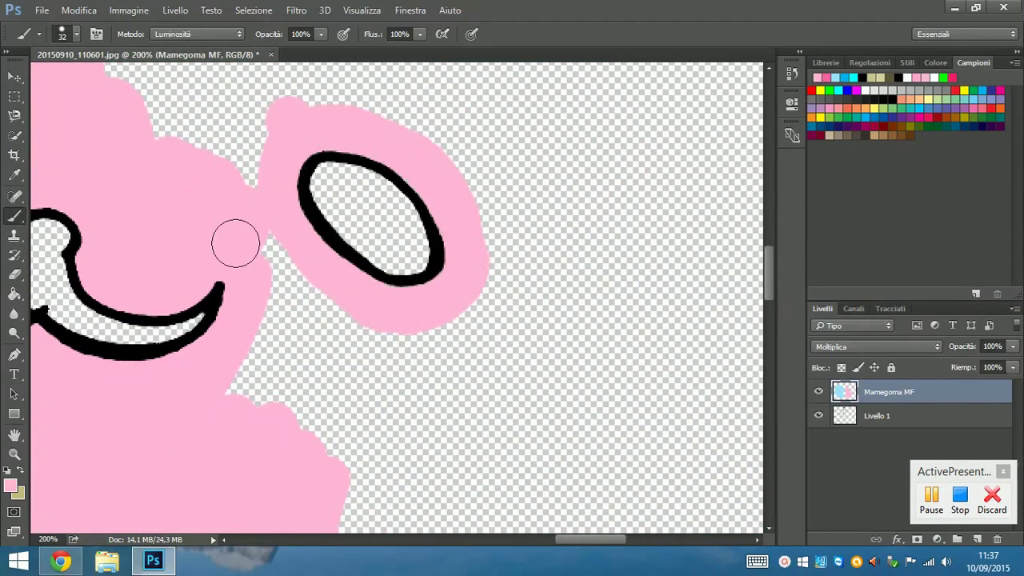
{"action": "mouse_move", "coordinate": [236, 243]}
{"action": "left_mouse_down"}
{"action": "mouse_move", "coordinate": [517, 371]}
{"action": "mouse_move", "coordinate": [365, 393]}
{"action": "mouse_move", "coordinate": [629, 331]}
{"action": "mouse_move", "coordinate": [361, 449]}
{"action": "mouse_move", "coordinate": [350, 211]}
{"action": "mouse_move", "coordinate": [556, 313]}
{"action": "mouse_move", "coordinate": [208, 119]}
{"action": "mouse_move", "coordinate": [189, 295]}
{"action": "mouse_move", "coordinate": [475, 236]}
{"action": "mouse_move", "coordinate": [600, 184]}
{"action": "mouse_move", "coordinate": [229, 200]}
{"action": "mouse_move", "coordinate": [266, 262]}
{"action": "mouse_move", "coordinate": [457, 365]}
{"action": "mouse_move", "coordinate": [501, 347]}
{"action": "left_mouse_up"}
{"action": "right_click", "coordinate": [346, 314]}
{"action": "mouse_move", "coordinate": [338, 233]}
{"action": "left_mouse_down"}
{"action": "mouse_move", "coordinate": [429, 294]}
{"action": "mouse_move", "coordinate": [400, 240]}
{"action": "mouse_move", "coordinate": [347, 338]}
{"action": "mouse_move", "coordinate": [496, 343]}
{"action": "left_mouse_up"}
{"action": "key", "text": "ctrl+minus"}
{"action": "key", "text": "ctrl+minus"}
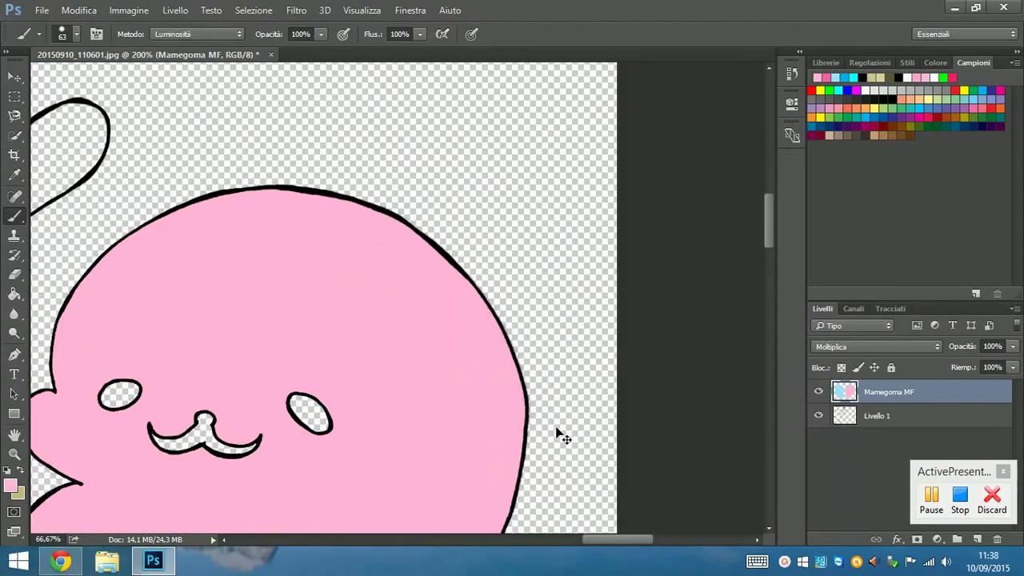
{"action": "key", "text": "ctrl+minus"}
{"action": "key", "text": "ctrl+minus"}
{"action": "key", "text": "ctrl+minus"}
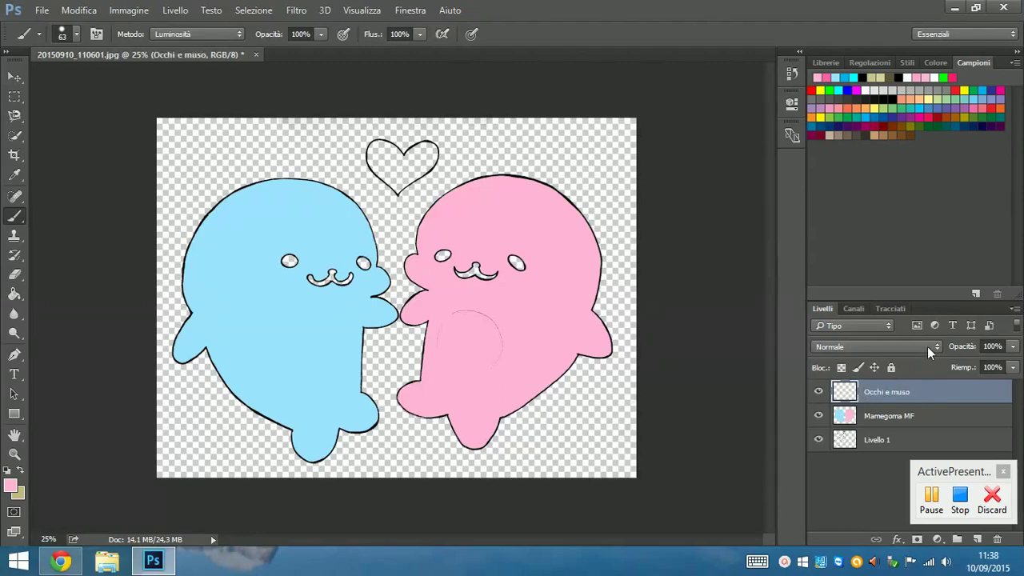
- Set the Occhi e muso layer to Multiply and make black the foreground colour
{"action": "left_click", "coordinate": [928, 347]}
{"action": "left_click", "coordinate": [904, 107]}
{"action": "left_click", "coordinate": [897, 77]}
{"action": "left_click", "coordinate": [11, 485]}
{"action": "left_click", "coordinate": [715, 117]}
- Zoom in and, with a 15 px brush, fill the blue seal's eye and mouth black
{"action": "key", "text": "ctrl+plus"}
{"action": "key", "text": "ctrl+plus"}
{"action": "key", "text": "ctrl+plus"}
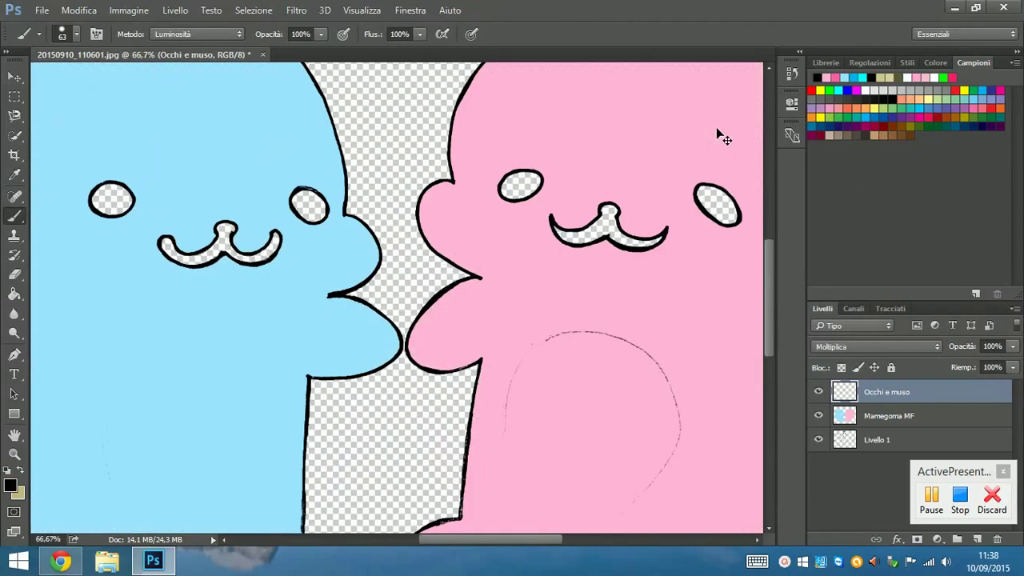
{"action": "scroll", "coordinate": [347, 259], "scroll_direction": "up", "scroll_amount": 4}
{"action": "right_click", "coordinate": [347, 259]}
{"action": "left_click", "coordinate": [350, 234]}
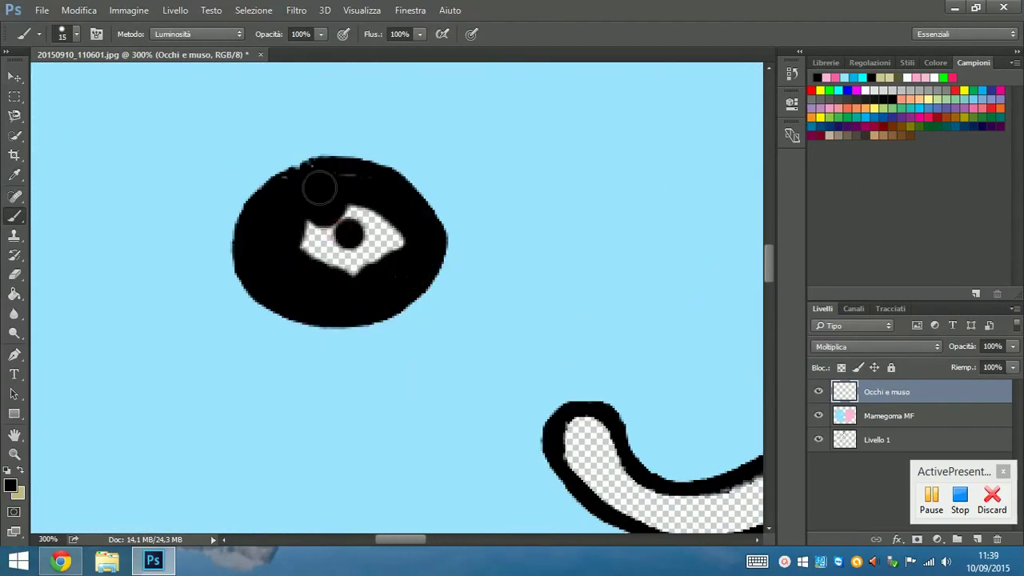
{"action": "scroll", "coordinate": [588, 266], "scroll_direction": "right", "scroll_amount": 10}
{"action": "left_click_drag", "start_coordinate": [613, 258], "coordinate": [540, 219]}
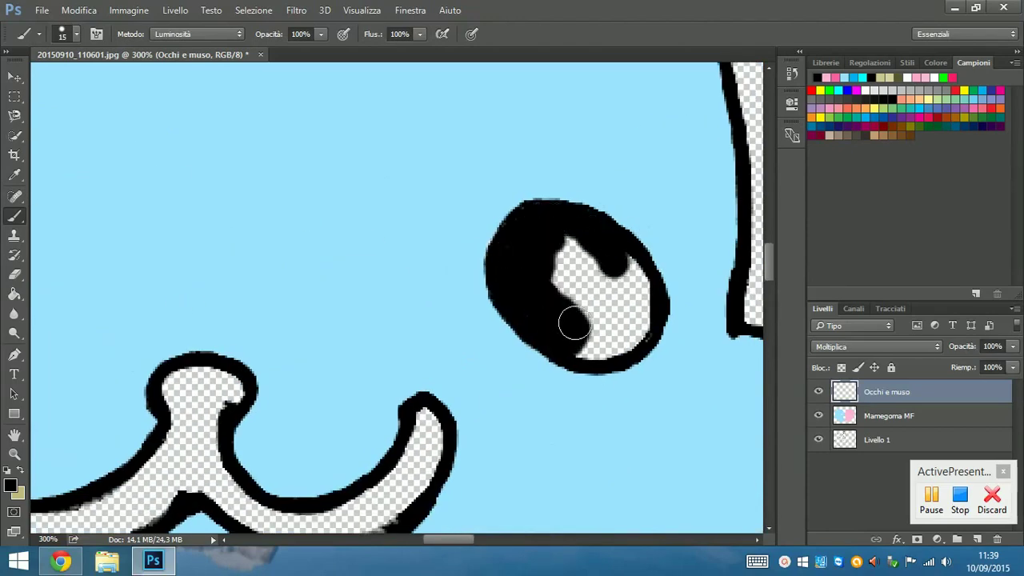
{"action": "scroll", "coordinate": [557, 243], "scroll_direction": "down", "scroll_amount": 4}
{"action": "scroll", "coordinate": [184, 288], "scroll_direction": "left", "scroll_amount": 6}
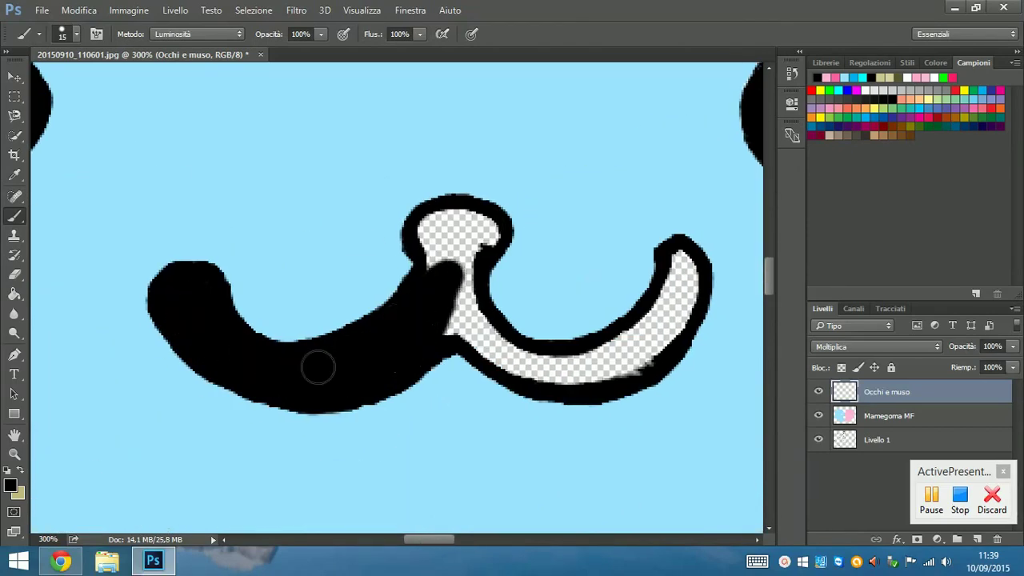
{"action": "left_click_drag", "start_coordinate": [443, 234], "coordinate": [457, 316]}
- Fill the pink seal's eye black, then fit the whole drawing on screen
{"action": "scroll", "coordinate": [343, 285], "scroll_direction": "down", "scroll_amount": 2}
{"action": "scroll", "coordinate": [342, 285], "scroll_direction": "right", "scroll_amount": 4}
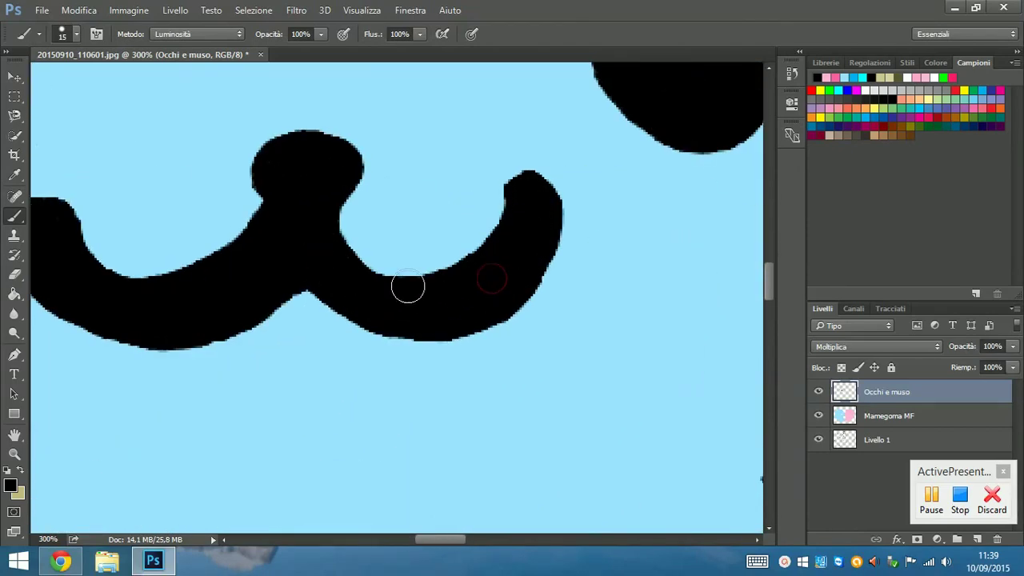
{"action": "scroll", "coordinate": [408, 287], "scroll_direction": "up", "scroll_amount": 3}
{"action": "scroll", "coordinate": [345, 284], "scroll_direction": "right", "scroll_amount": 10}
{"action": "scroll", "coordinate": [370, 293], "scroll_direction": "right", "scroll_amount": 10}
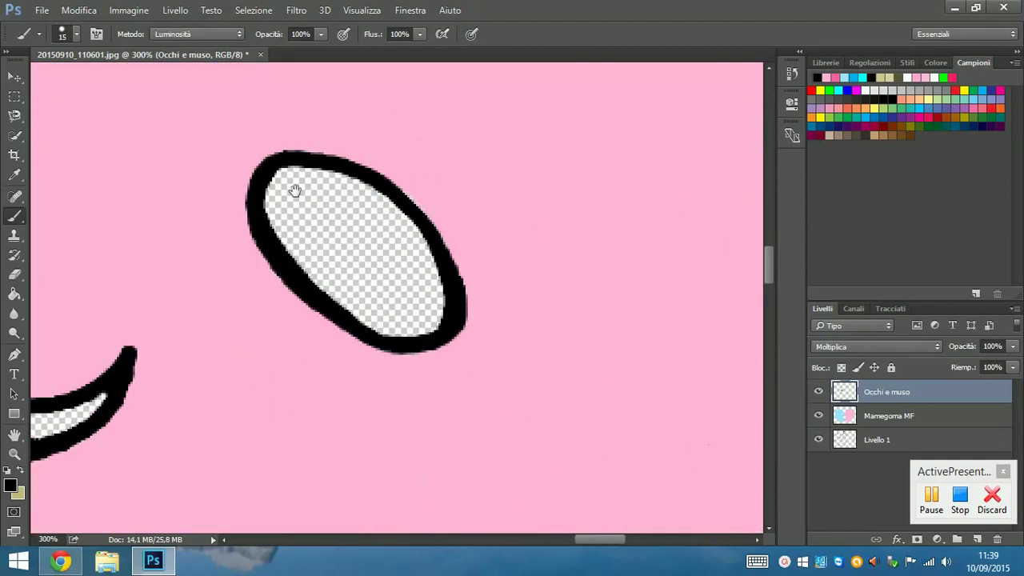
{"action": "mouse_move", "coordinate": [293, 184]}
{"action": "left_mouse_down"}
{"action": "mouse_move", "coordinate": [401, 309]}
{"action": "mouse_move", "coordinate": [365, 263]}
{"action": "left_mouse_up"}
{"action": "scroll", "coordinate": [365, 263], "scroll_direction": "left", "scroll_amount": 4}
{"action": "scroll", "coordinate": [365, 264], "scroll_direction": "down", "scroll_amount": 2}
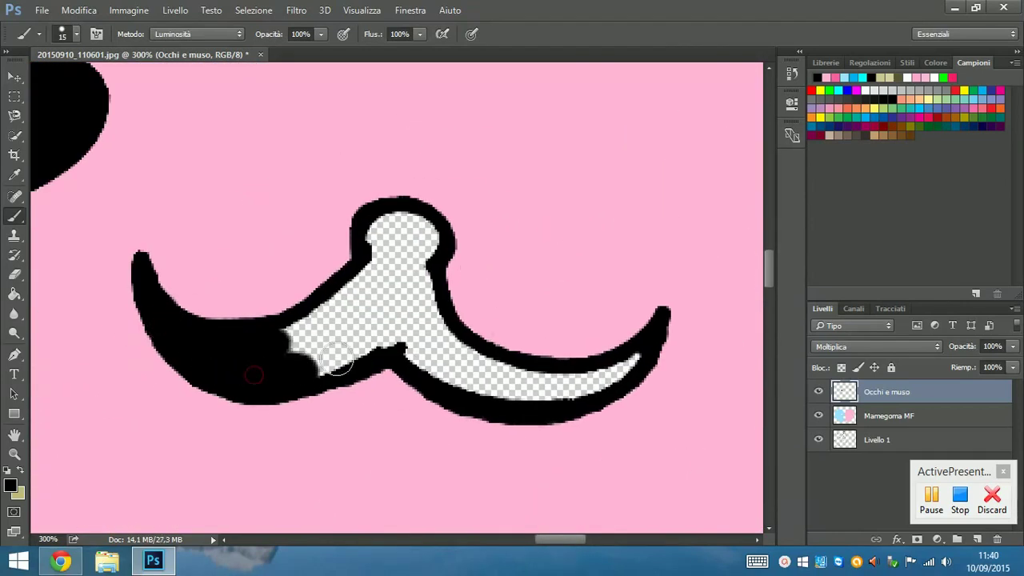
{"action": "key", "text": "ctrl+0"}
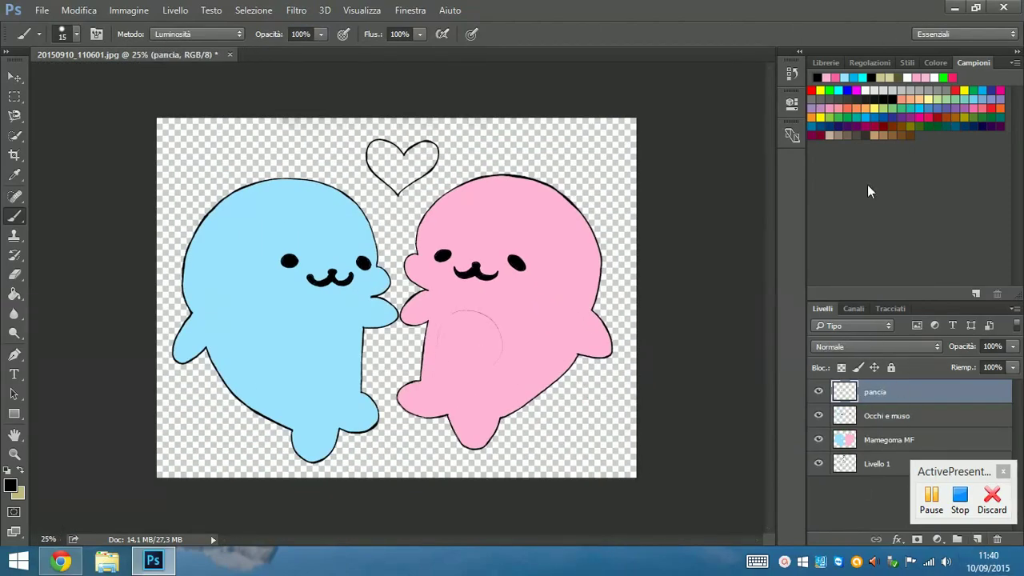
- Enlarge the brush to 55 px and paint a white belly on the pink seal
{"action": "scroll", "coordinate": [555, 270], "scroll_direction": "up", "scroll_amount": 2}
{"action": "scroll", "coordinate": [523, 307], "scroll_direction": "up", "scroll_amount": 2}
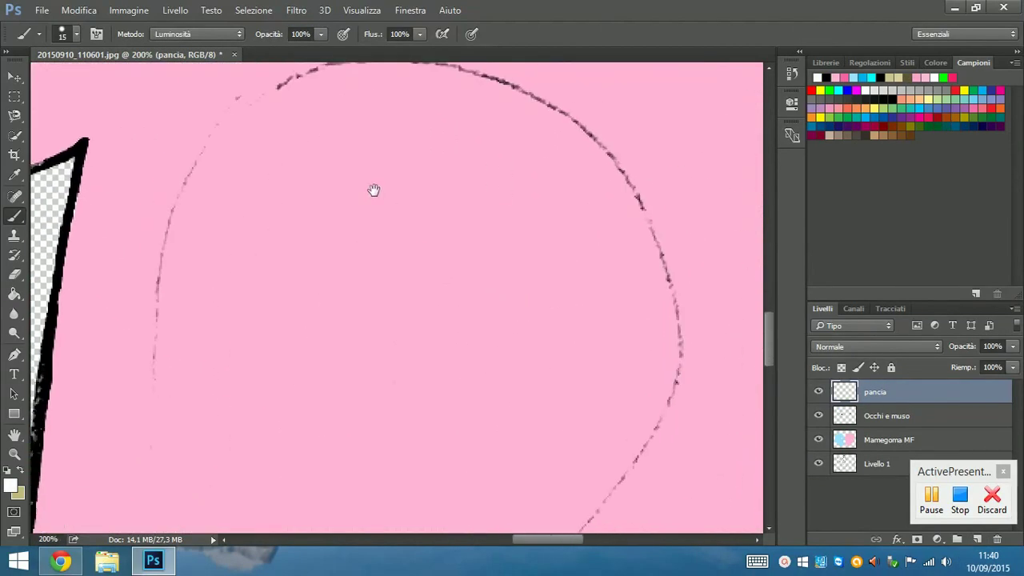
{"action": "right_click", "coordinate": [359, 222]}
{"action": "key", "text": "Escape"}
{"action": "key", "text": "bracketright"}
{"action": "key", "text": "bracketright"}
{"action": "key", "text": "bracketright"}
{"action": "mouse_move", "coordinate": [320, 176]}
{"action": "left_mouse_down"}
{"action": "mouse_move", "coordinate": [503, 247]}
{"action": "mouse_move", "coordinate": [283, 385]}
{"action": "mouse_move", "coordinate": [400, 317]}
{"action": "left_mouse_up"}
- Paint a white belly on the blue seal, filling the gap at its top
{"action": "scroll", "coordinate": [360, 240], "scroll_direction": "left", "scroll_amount": 5}
{"action": "mouse_move", "coordinate": [304, 165]}
{"action": "left_mouse_down"}
{"action": "mouse_move", "coordinate": [377, 139]}
{"action": "mouse_move", "coordinate": [272, 190]}
{"action": "left_mouse_up"}
{"action": "mouse_move", "coordinate": [243, 301]}
{"action": "left_mouse_down"}
{"action": "mouse_move", "coordinate": [414, 169]}
{"action": "mouse_move", "coordinate": [282, 301]}
{"action": "left_mouse_up"}
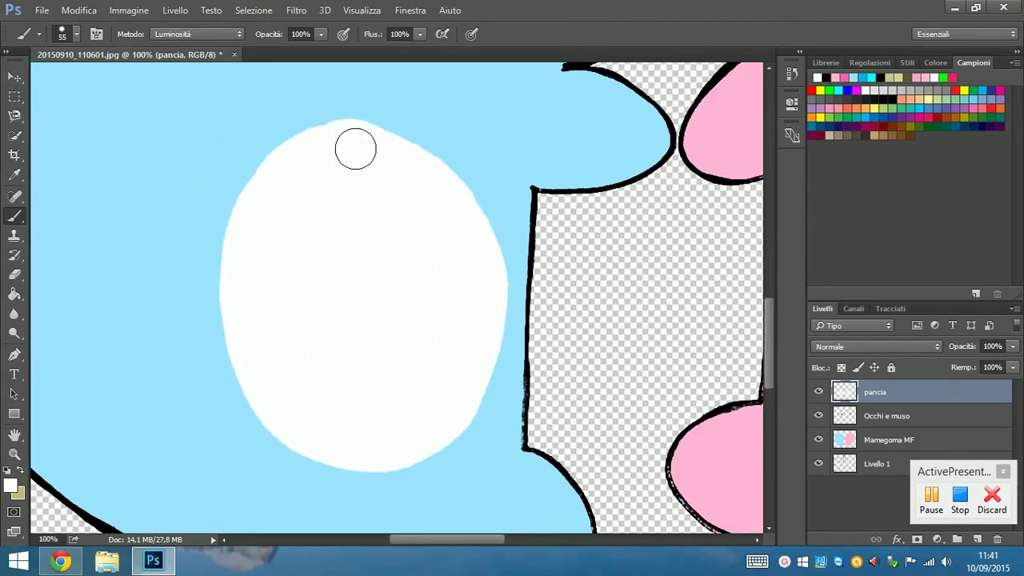
{"action": "left_click_drag", "start_coordinate": [355, 149], "coordinate": [369, 146]}
{"action": "scroll", "coordinate": [425, 256], "scroll_direction": "down", "scroll_amount": 3}
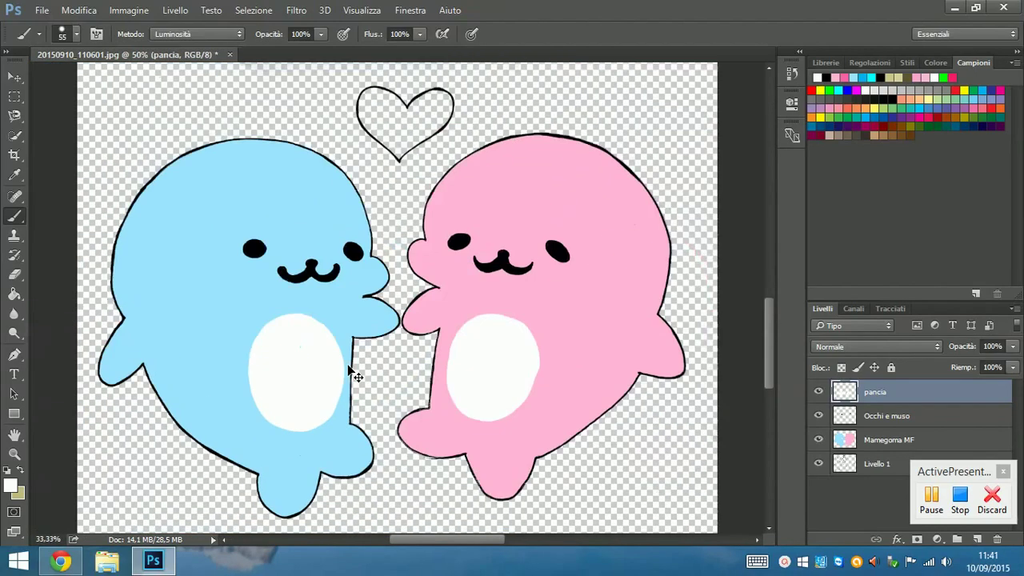
{"action": "scroll", "coordinate": [350, 366], "scroll_direction": "up", "scroll_amount": 3}
- Paint white muzzle patches around the seals' mouths, then add a new layer named 'Cuore'
{"action": "key", "text": "alt+bracketleft"}
{"action": "key", "text": "alt+bracketleft"}
{"action": "scroll", "coordinate": [290, 263], "scroll_direction": "left", "scroll_amount": 5}
{"action": "left_click_drag", "start_coordinate": [456, 228], "coordinate": [425, 312]}
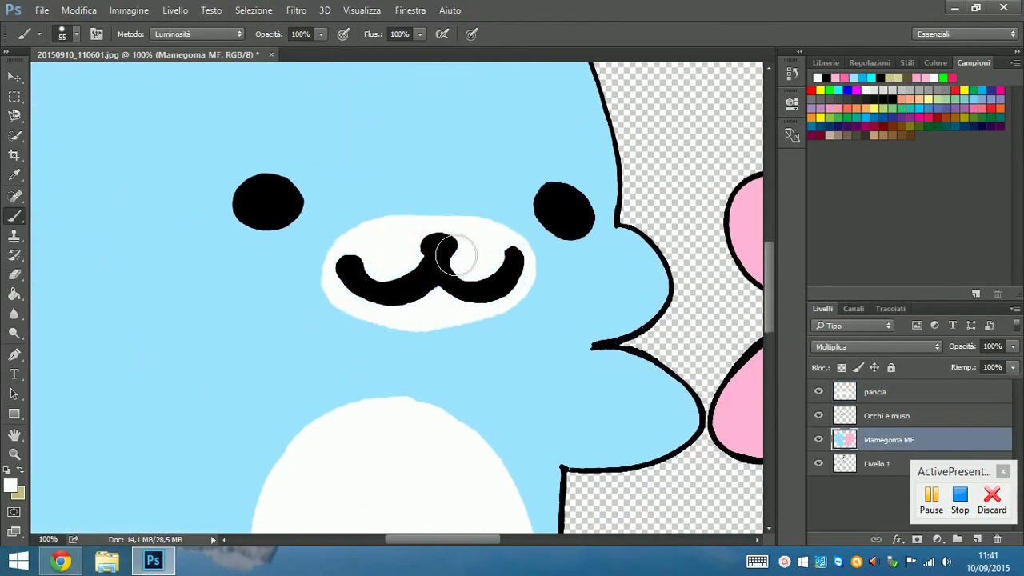
{"action": "scroll", "coordinate": [545, 255], "scroll_direction": "right", "scroll_amount": 5}
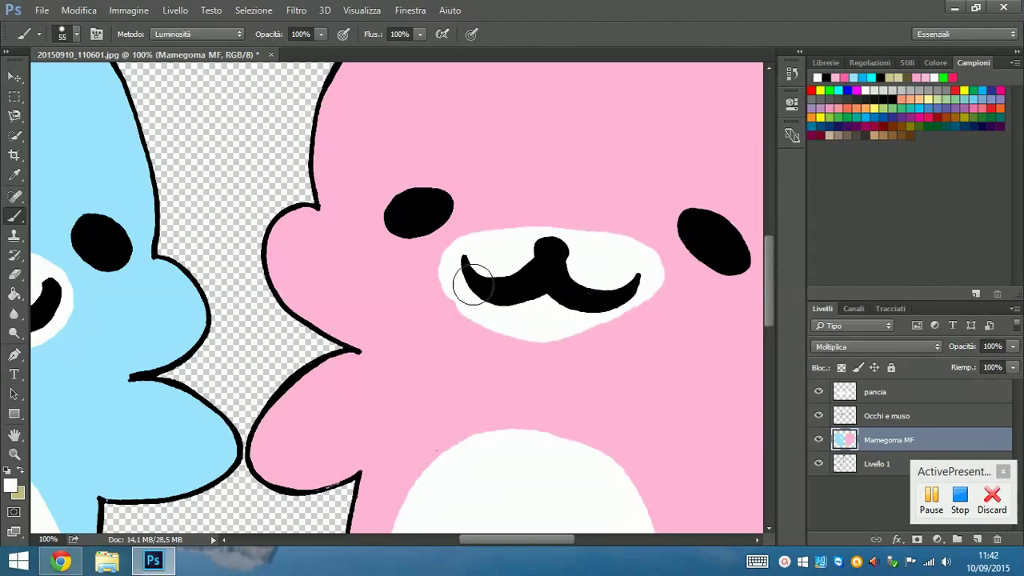
{"action": "scroll", "coordinate": [569, 289], "scroll_direction": "down", "scroll_amount": 3}
{"action": "scroll", "coordinate": [569, 289], "scroll_direction": "down", "scroll_amount": 1}
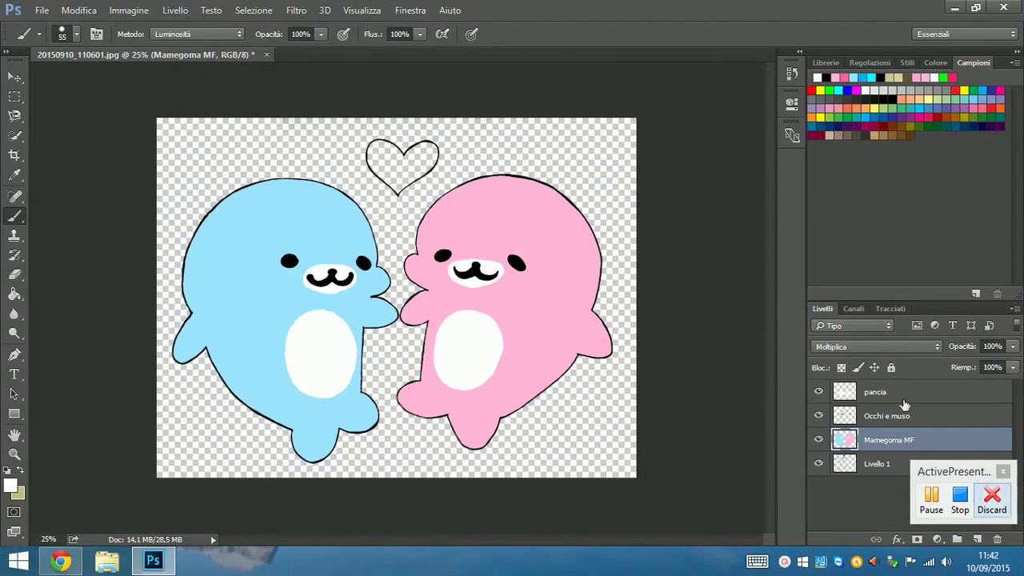
{"action": "left_click", "coordinate": [976, 539]}
{"action": "double_click", "coordinate": [874, 392]}
- Paint the inside of the heart red, covering both lobes and the bottom point
{"action": "scroll", "coordinate": [647, 192], "scroll_direction": "up", "scroll_amount": 6}
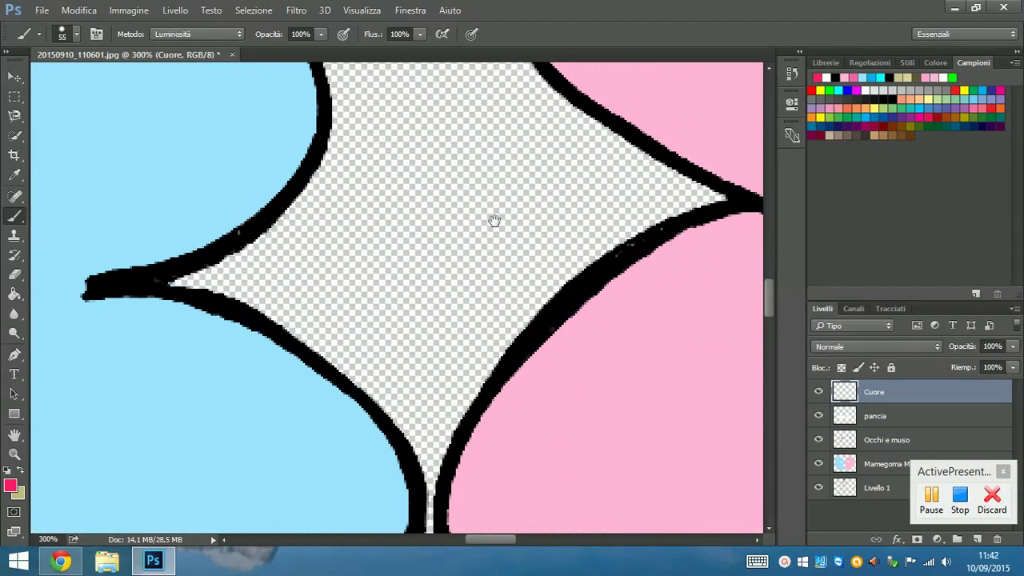
{"action": "scroll", "coordinate": [491, 220], "scroll_direction": "up", "scroll_amount": 10}
{"action": "mouse_move", "coordinate": [288, 337]}
{"action": "left_mouse_down"}
{"action": "mouse_move", "coordinate": [210, 211]}
{"action": "mouse_move", "coordinate": [263, 224]}
{"action": "mouse_move", "coordinate": [236, 441]}
{"action": "mouse_move", "coordinate": [487, 344]}
{"action": "mouse_move", "coordinate": [507, 235]}
{"action": "mouse_move", "coordinate": [343, 319]}
{"action": "mouse_move", "coordinate": [526, 377]}
{"action": "left_mouse_up"}
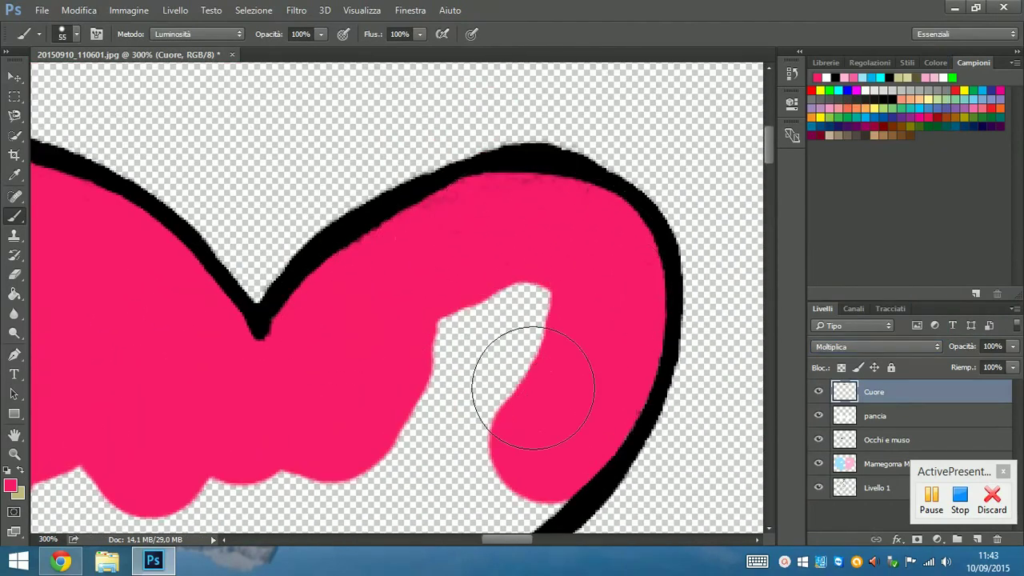
{"action": "scroll", "coordinate": [525, 377], "scroll_direction": "down", "scroll_amount": 5}
{"action": "left_click_drag", "start_coordinate": [240, 274], "coordinate": [384, 336]}
{"action": "left_click_drag", "start_coordinate": [560, 305], "coordinate": [497, 277]}
- Shrink the brush to 10 px and zoom out to show the whole drawing
{"action": "scroll", "coordinate": [497, 277], "scroll_direction": "down", "scroll_amount": 3}
{"action": "right_click", "coordinate": [412, 222]}
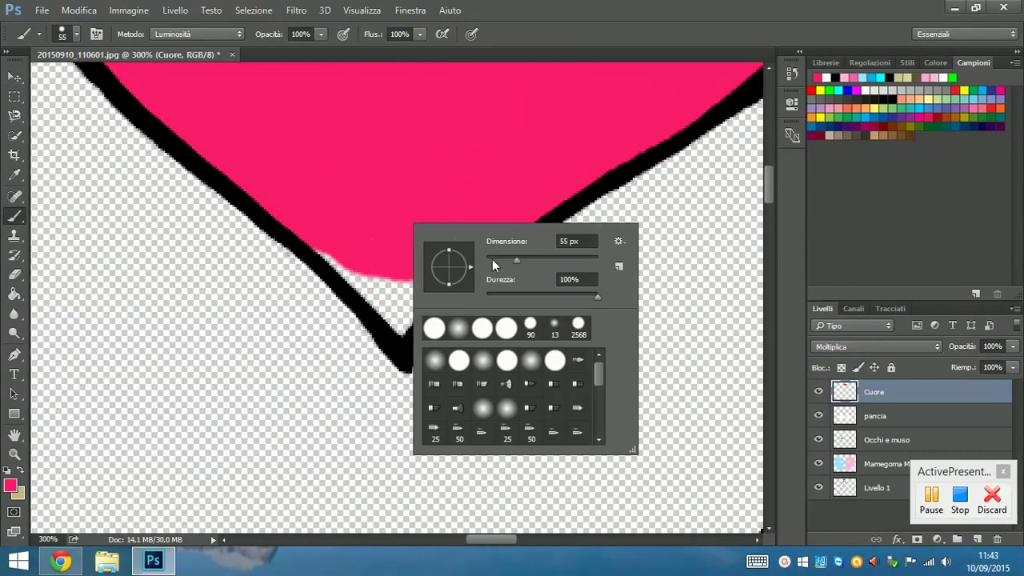
{"action": "key", "text": "Return"}
{"action": "key", "text": "ctrl+minus"}
{"action": "key", "text": "ctrl+minus"}
{"action": "key", "text": "ctrl+minus"}
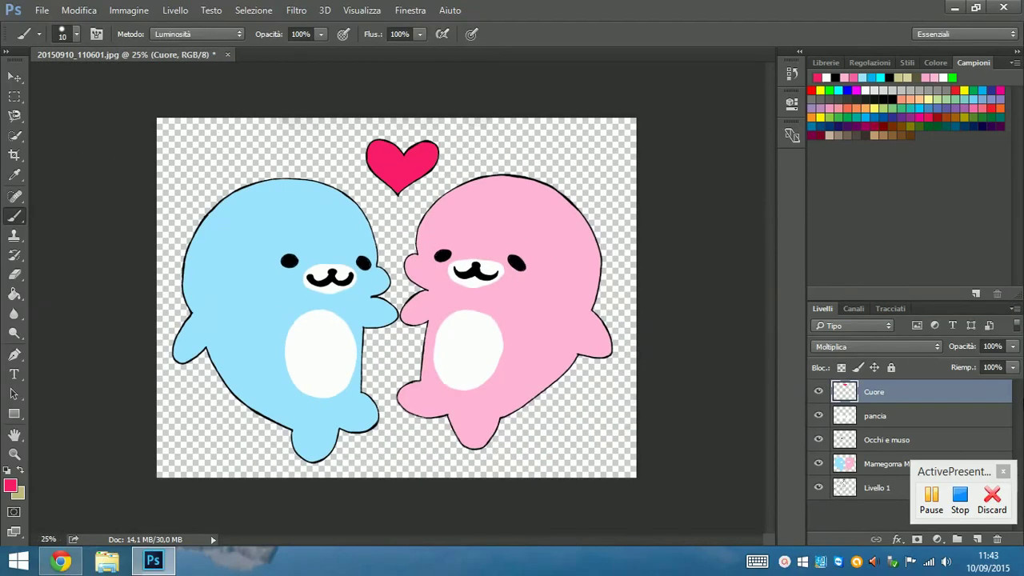
- Quick-export the drawing as a PNG named Mamegoma, done twice
{"action": "left_click", "coordinate": [41, 10]}
{"action": "mouse_move", "coordinate": [52, 232]}
{"action": "left_click", "coordinate": [251, 224]}
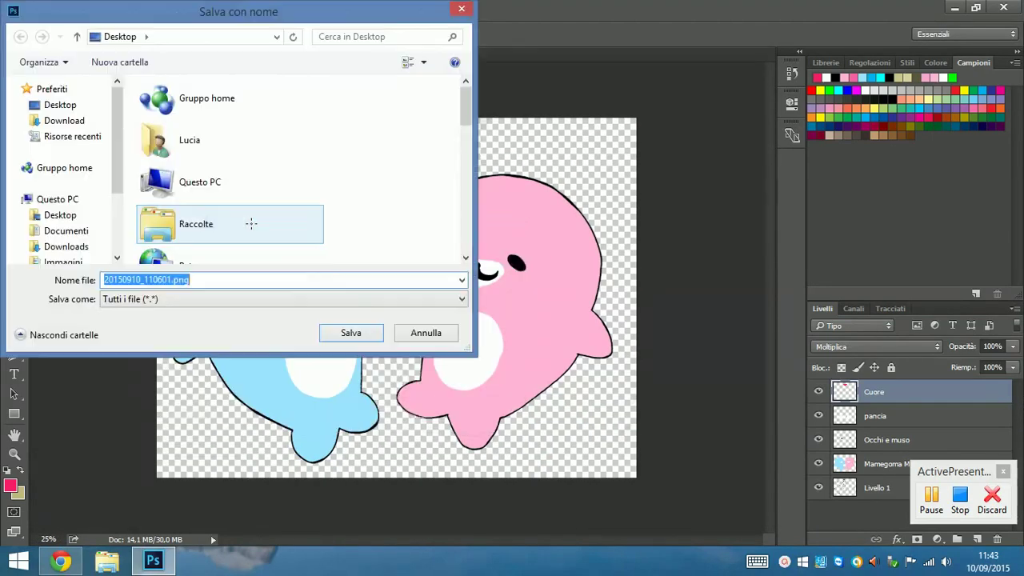
{"action": "type", "text": "Mamegoma"}
{"action": "left_click", "coordinate": [349, 332]}
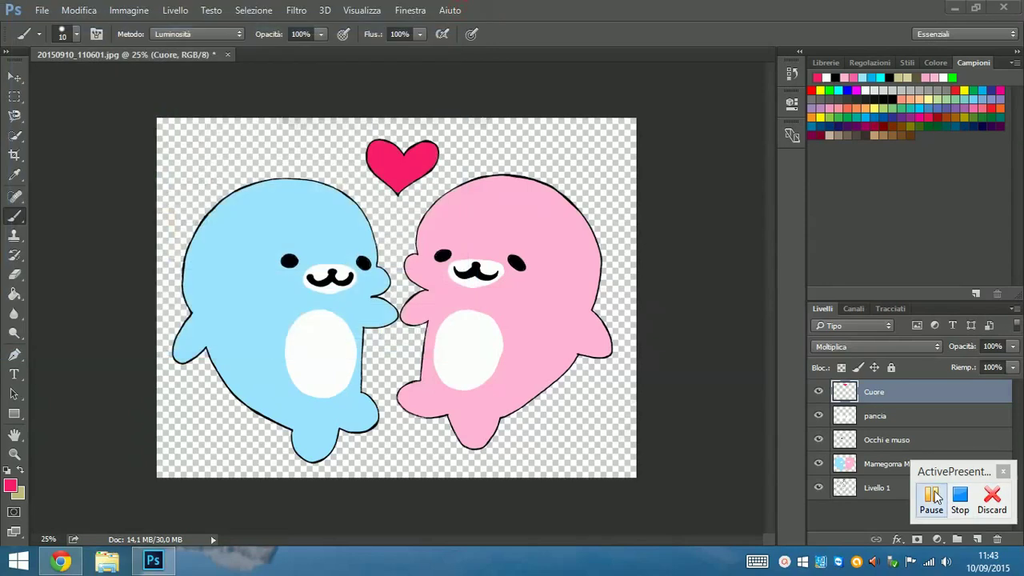
{"action": "left_click", "coordinate": [42, 10]}
{"action": "left_click", "coordinate": [337, 221]}
{"action": "type", "text": "Mamegoma"}
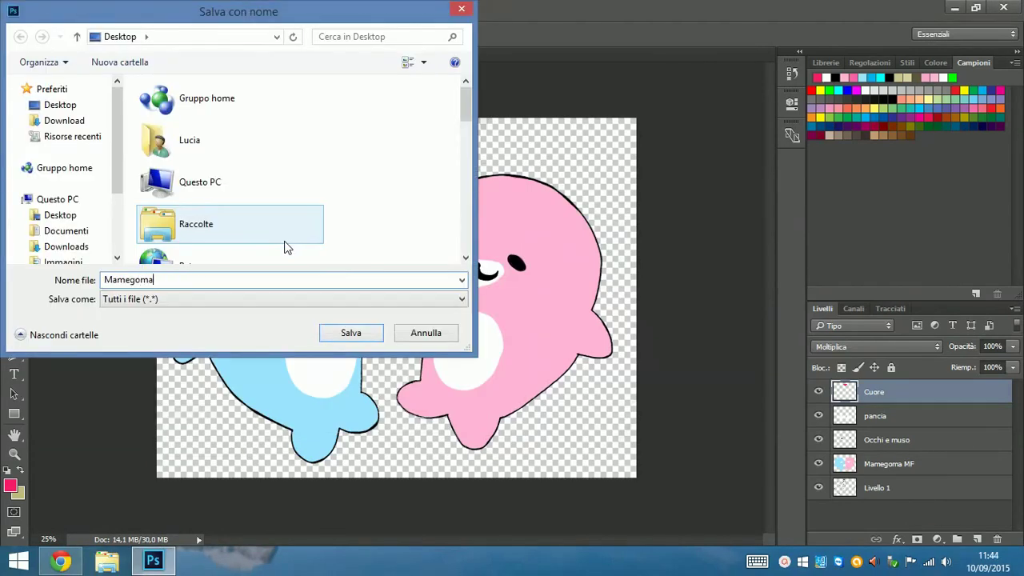
{"action": "left_click", "coordinate": [347, 331]}
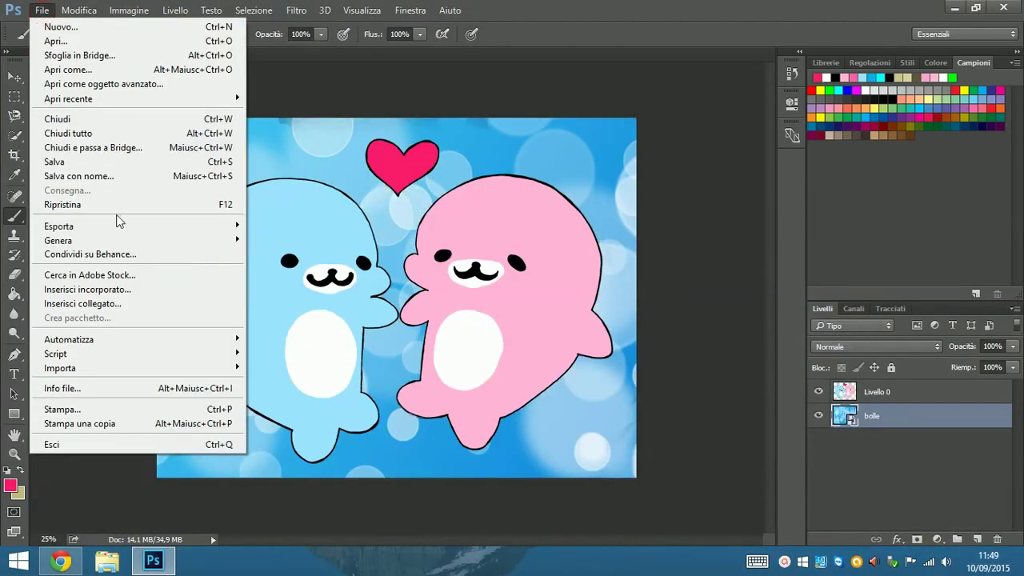
- Save the combined image as Mamegoma, then select the seals layer and the bokeh background layer
{"action": "left_click", "coordinate": [336, 164]}
{"action": "type", "text": "Mamegoma"}
{"action": "left_click", "coordinate": [341, 335]}
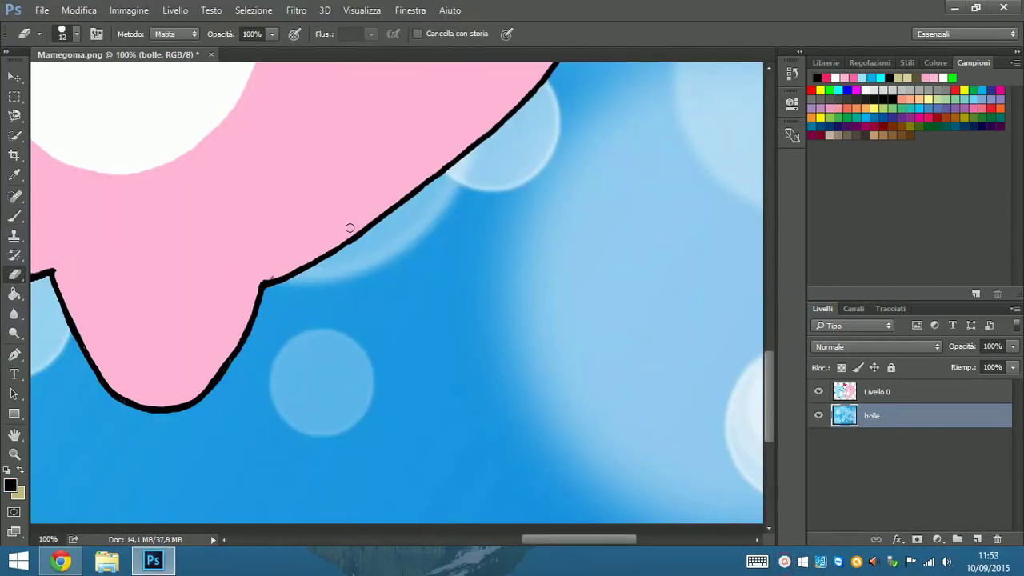
{"action": "key", "text": "alt+bracketright"}
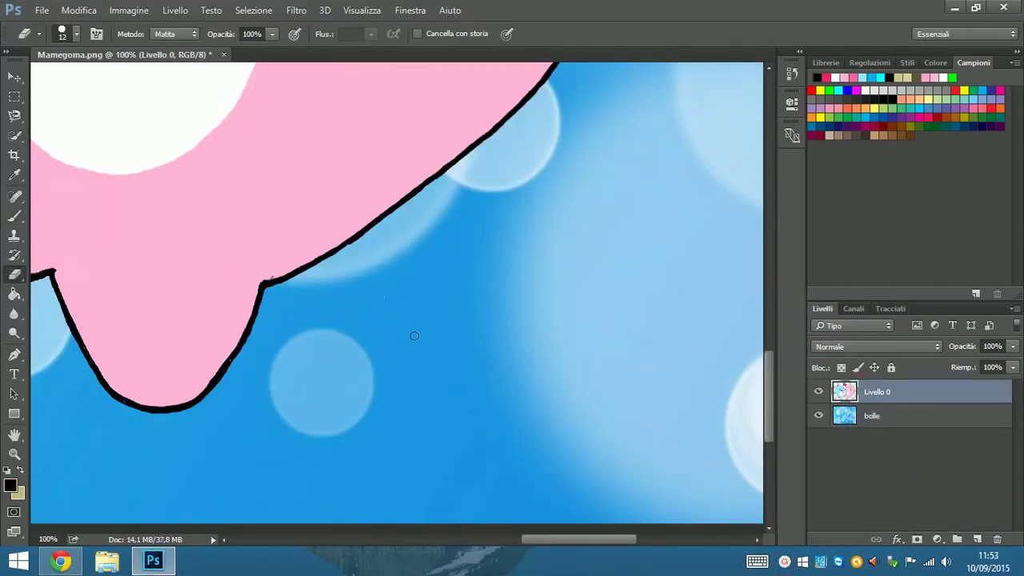
{"action": "left_click", "coordinate": [853, 418]}
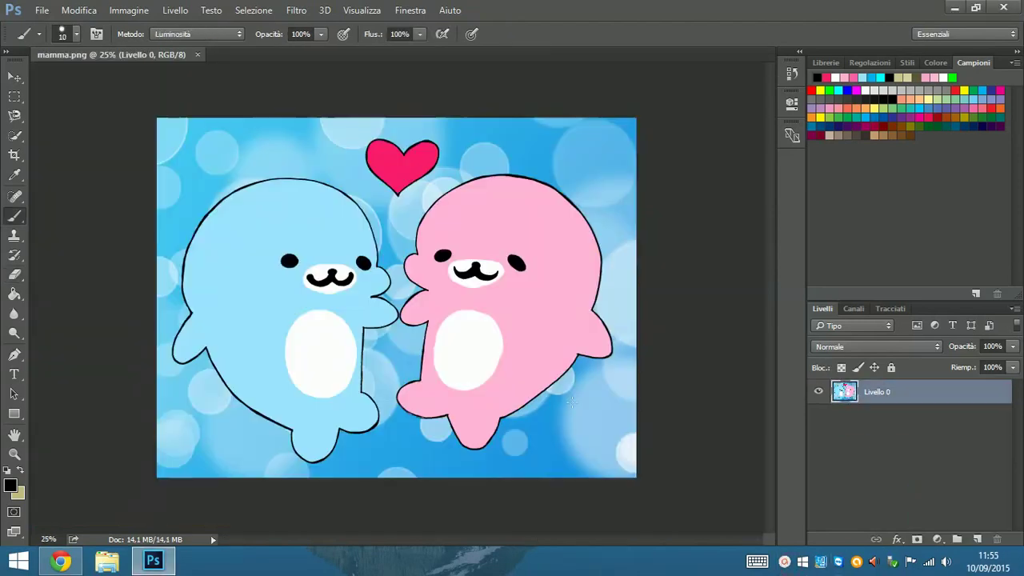
- Check the brush size for the signature near the pink seal's tail and zoom out
{"action": "key", "text": "ctrl+minus"}
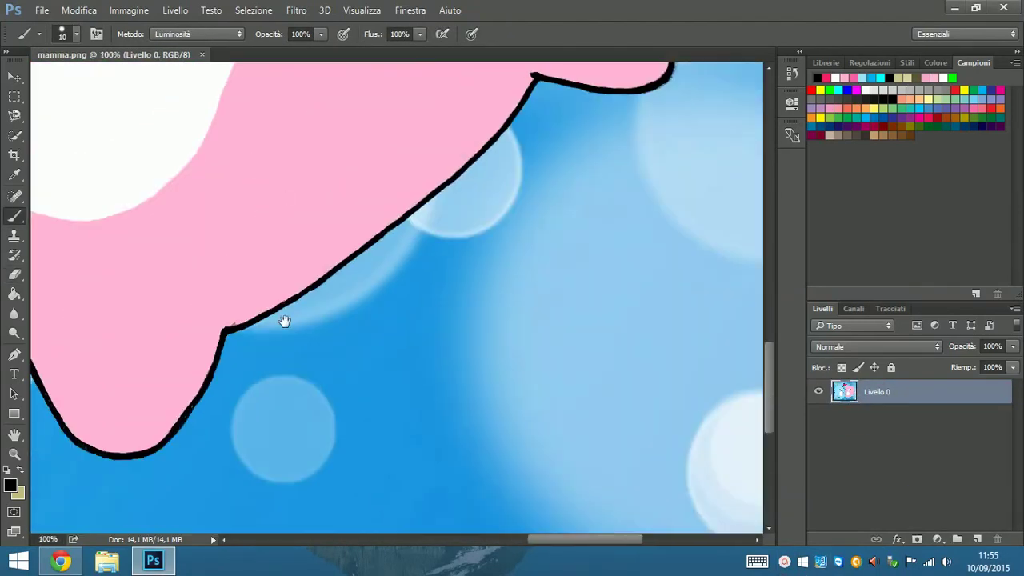
{"action": "right_click", "coordinate": [360, 380]}
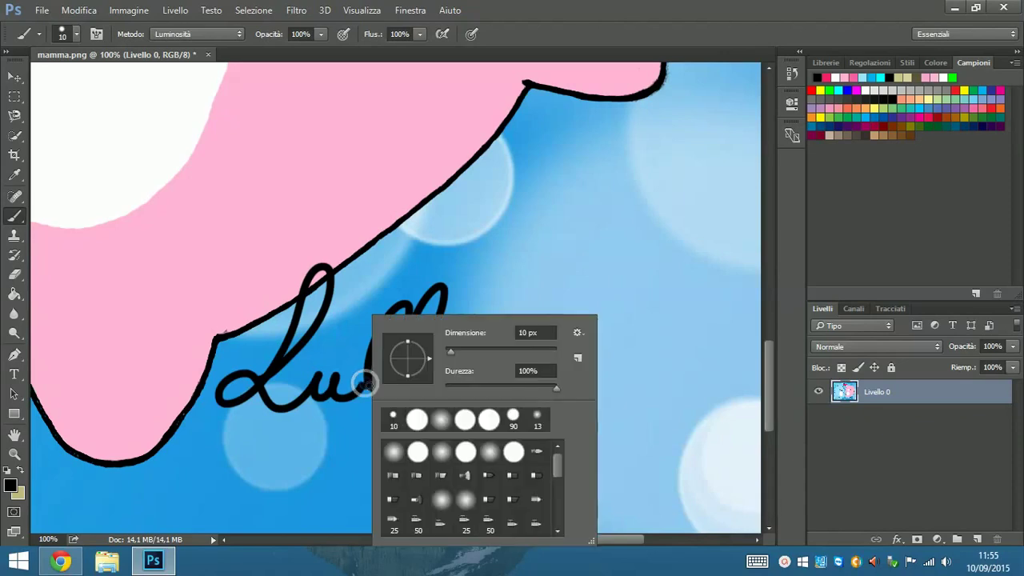
{"action": "key", "text": "Escape"}
{"action": "key", "text": "ctrl+minus"}
{"action": "key", "text": "ctrl+minus"}
{"action": "key", "text": "ctrl+minus"}
- Quick-export the signed drawing as a PNG, typing the name MAgoma
{"action": "left_click", "coordinate": [40, 9]}
{"action": "mouse_move", "coordinate": [60, 227]}
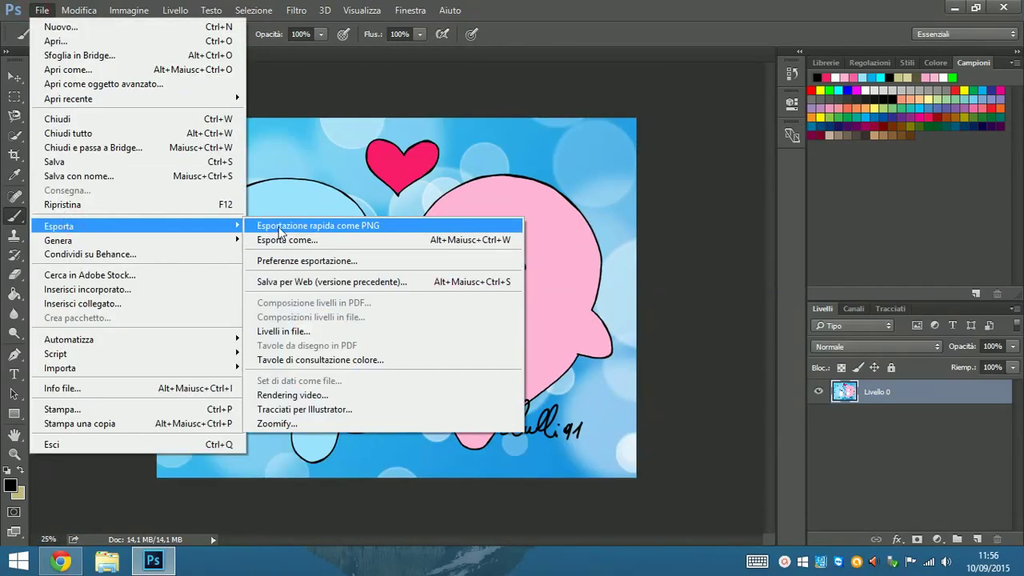
{"action": "left_click", "coordinate": [376, 209]}
{"action": "type", "text": "MAgoma"}
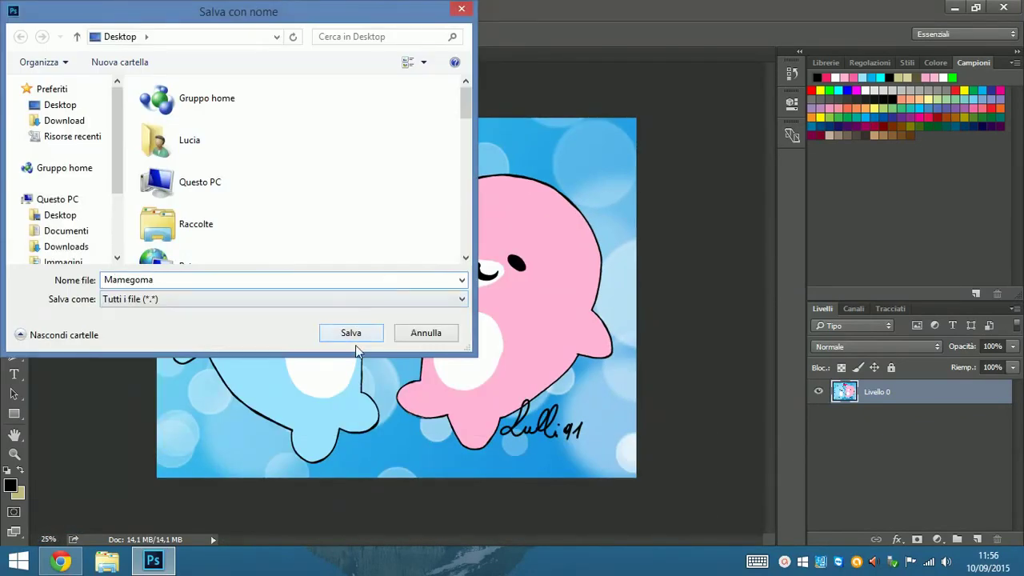
{"action": "left_click", "coordinate": [355, 339]}
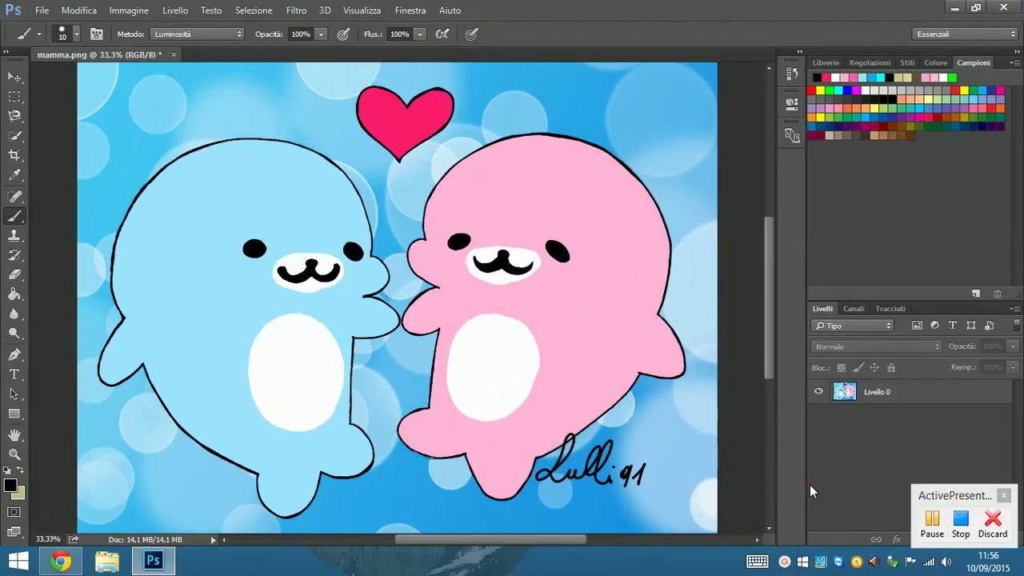